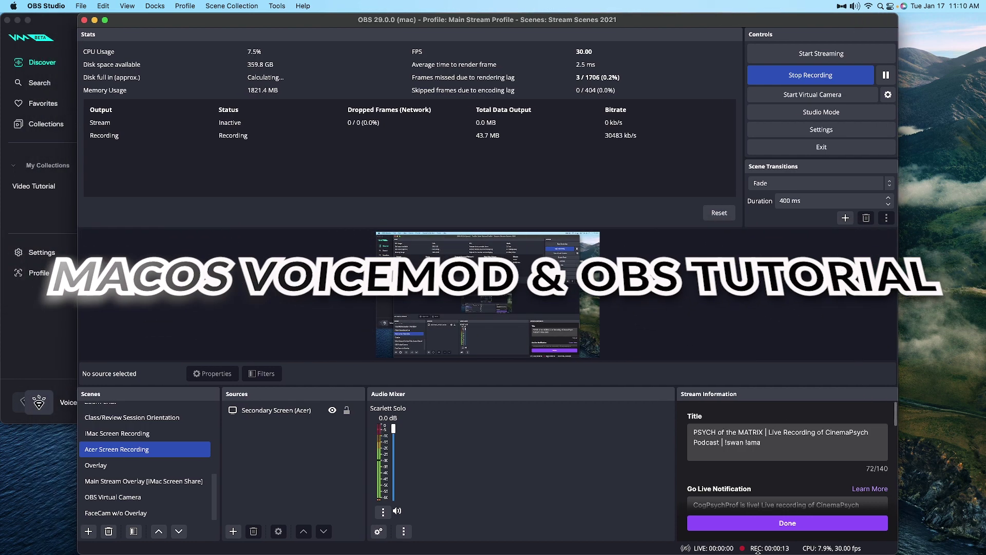
# Step: Hide the Stream Information dock through the Docks menu
pyautogui.click(154, 6)
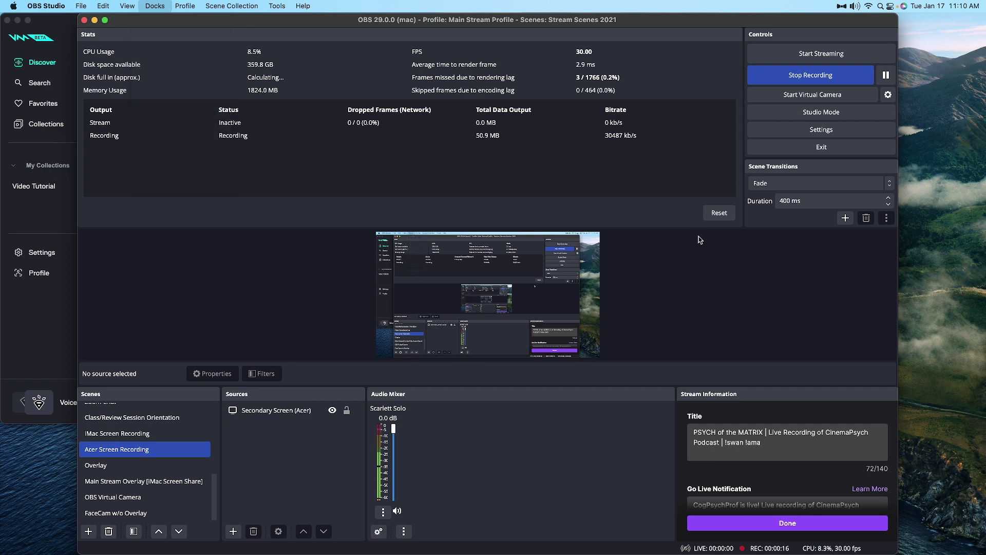
pyautogui.click(707, 155)
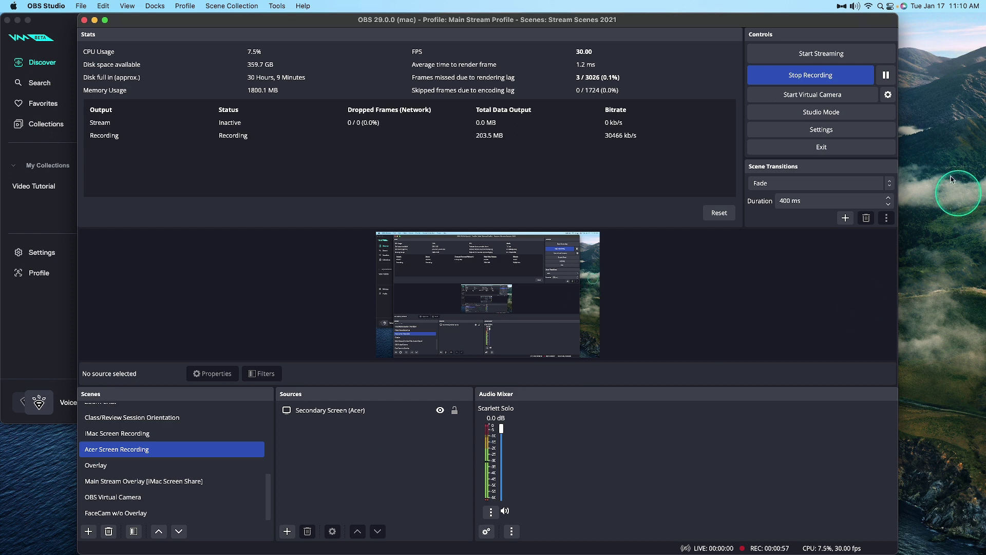
# Step: Open Settings at the Output page with Advanced output mode
pyautogui.click(881, 129)
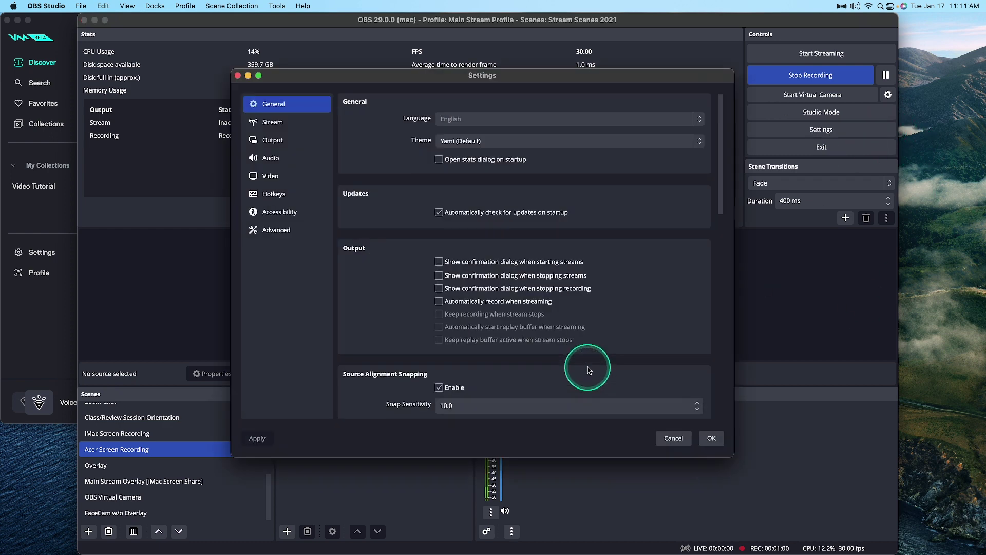
pyautogui.click(267, 140)
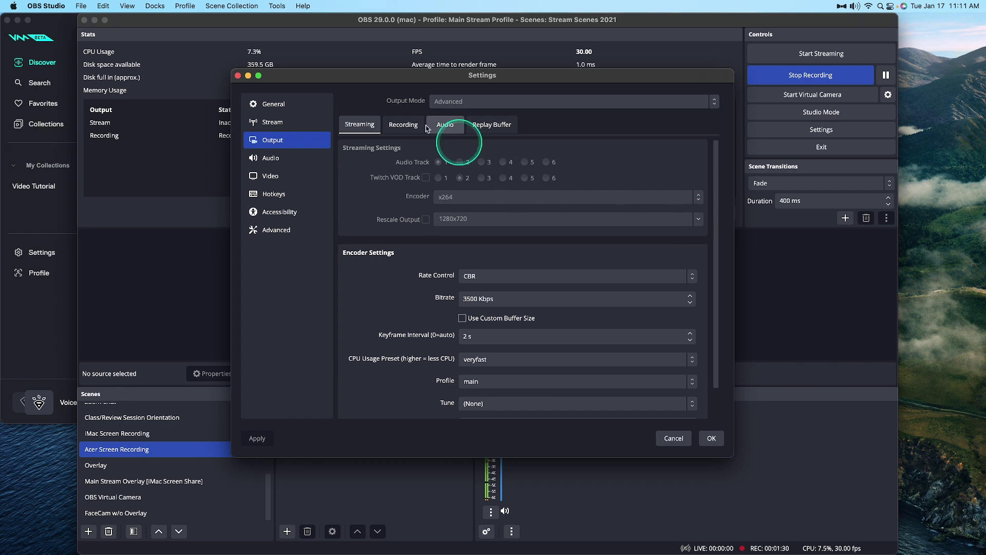
# Step: On the Recording output tab, untick Audio Track 6 and save with OK
pyautogui.click(403, 126)
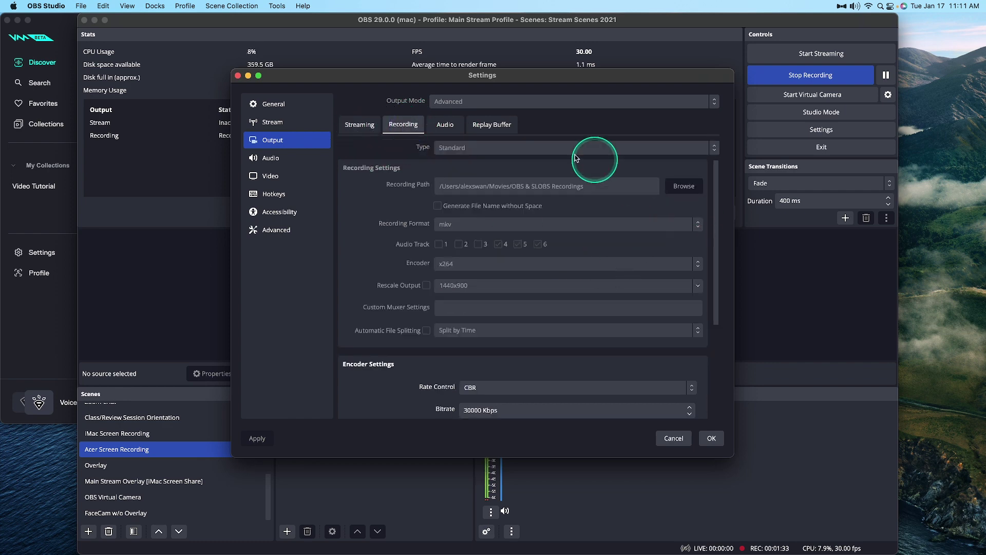
pyautogui.scroll(-1, 606, 241)
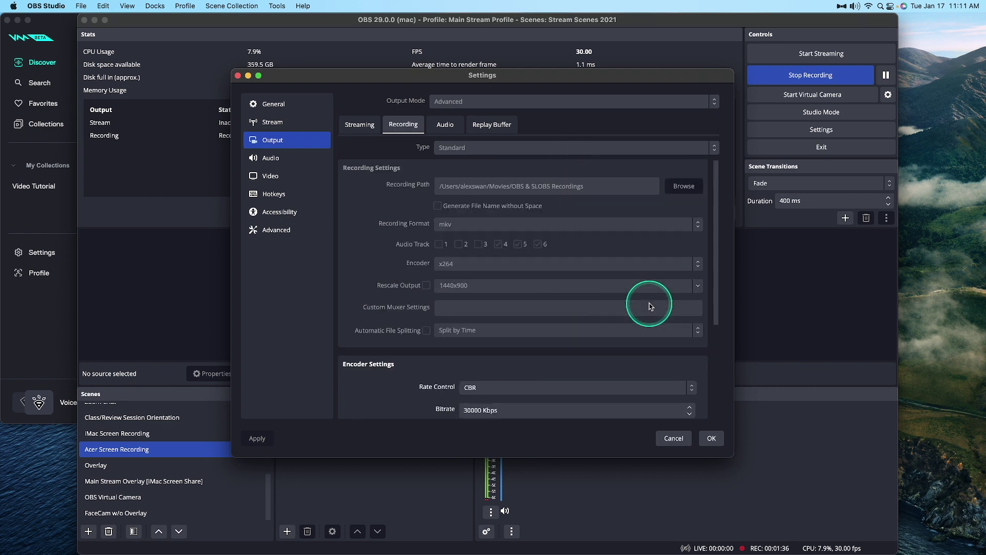
pyautogui.scroll(-3, 627, 313)
pyautogui.scroll(-3, 678, 311)
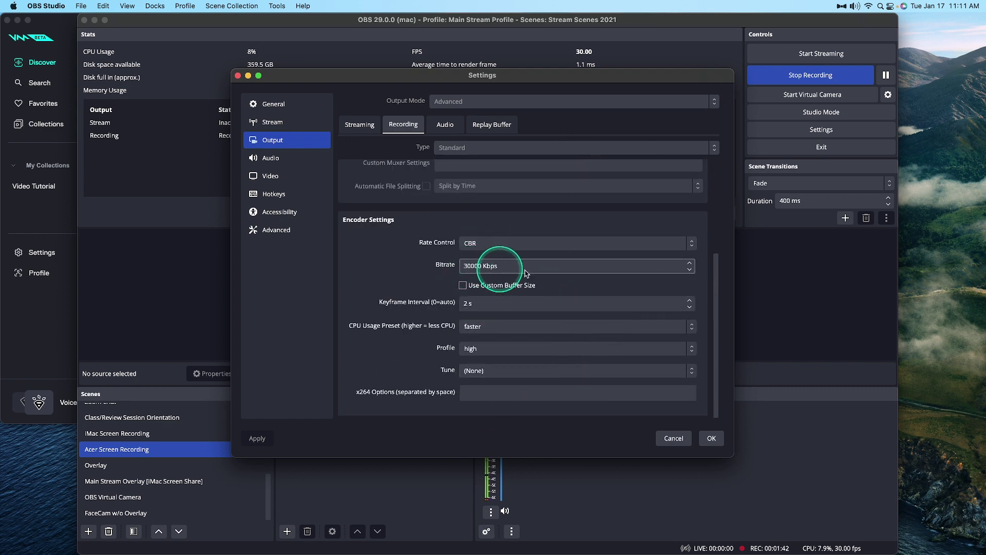
pyautogui.scroll(2, 557, 300)
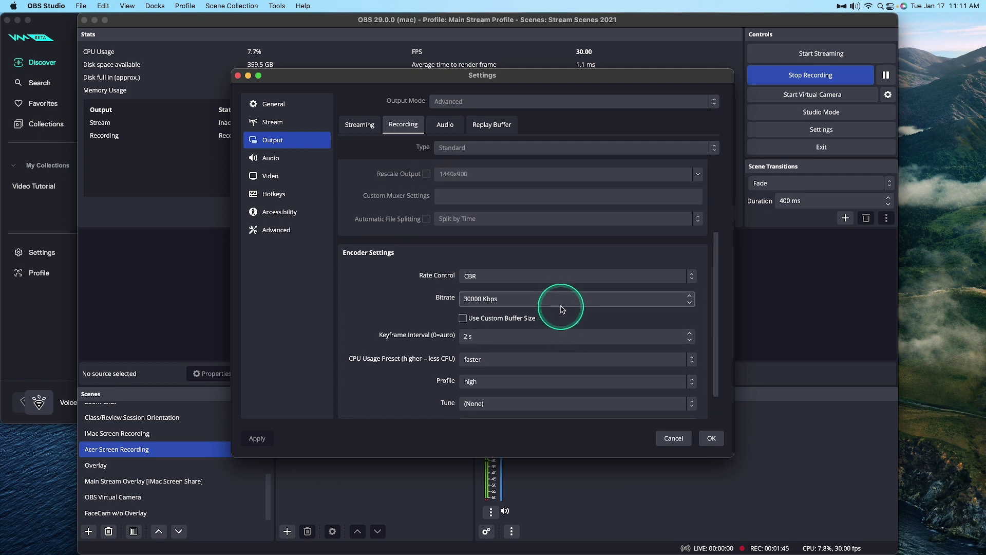
pyautogui.scroll(1, 560, 309)
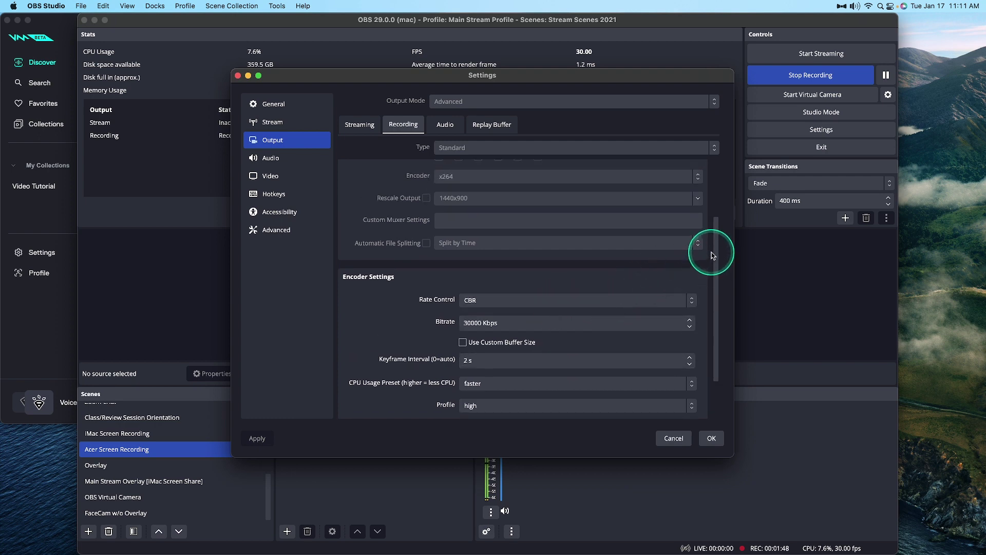
pyautogui.moveTo(716, 234); pyautogui.dragTo(722, 175)
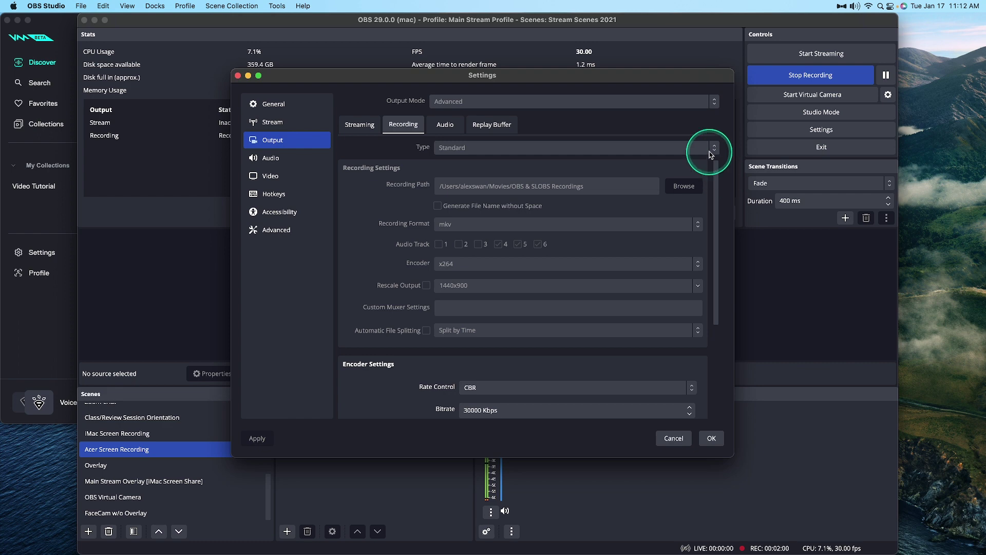
pyautogui.click(540, 244)
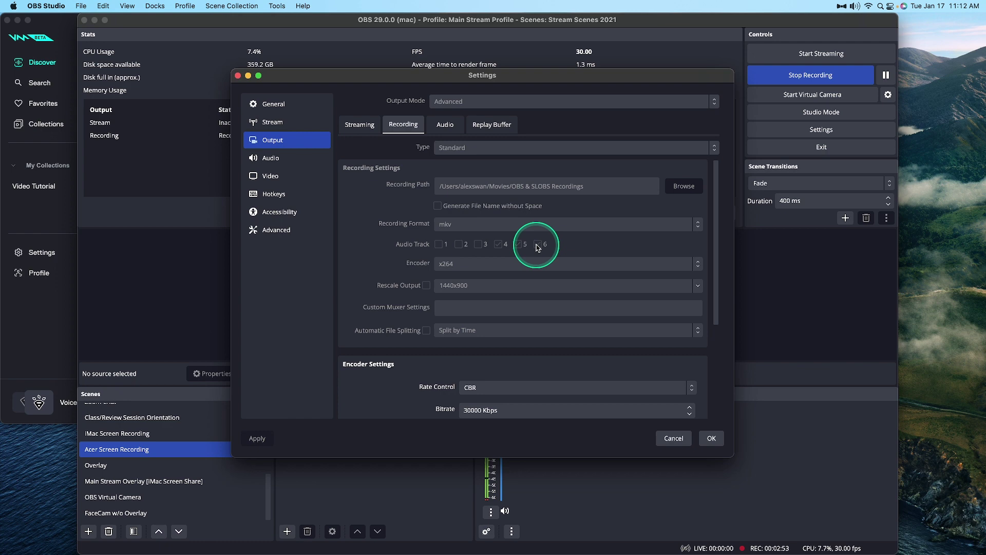
pyautogui.click(714, 438)
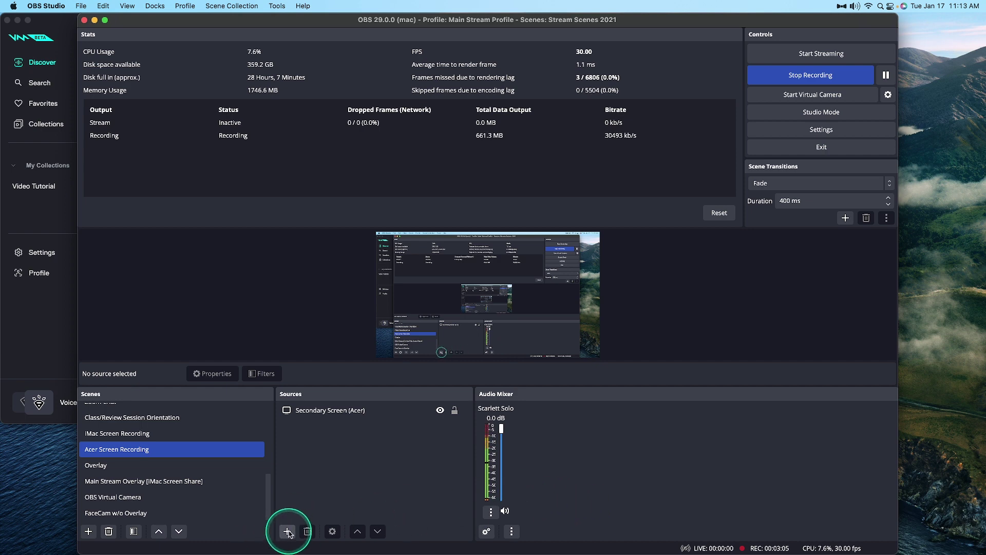
# Step: Bring up the source-type list to add a source to the Acer Screen Recording scene
pyautogui.click(352, 411)
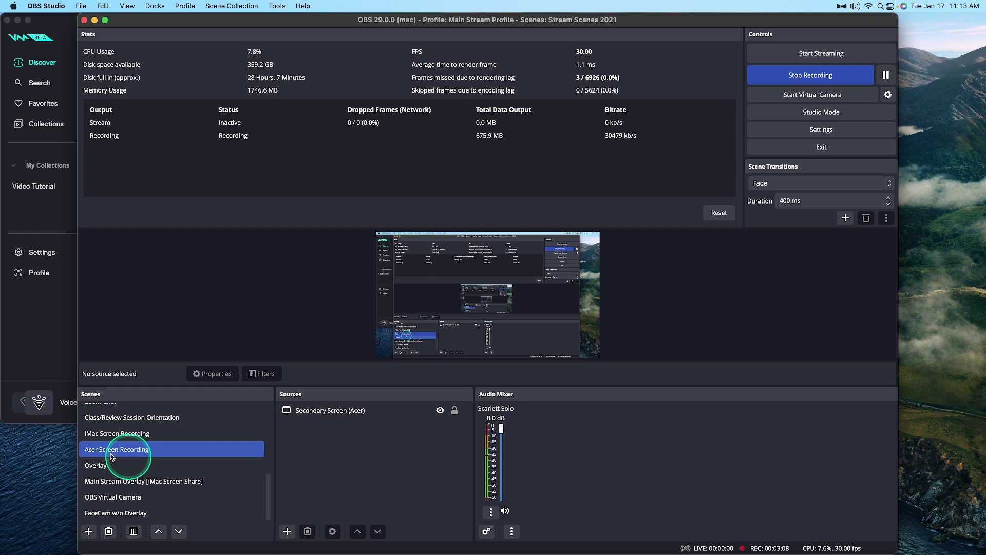
pyautogui.click(287, 532)
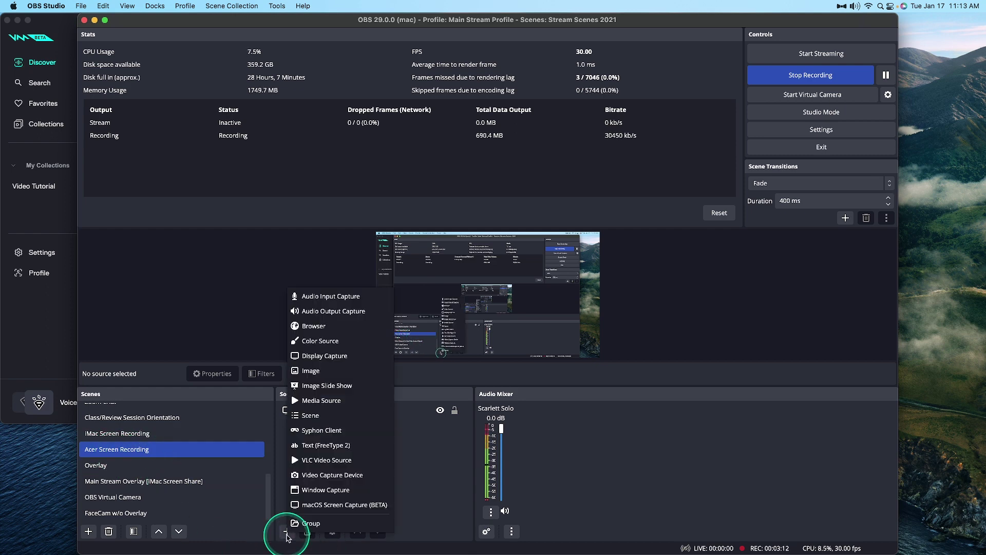
# Step: Add the existing Voicemod MacOS audio input capture to the Acer Screen Recording scene
pyautogui.click(329, 297)
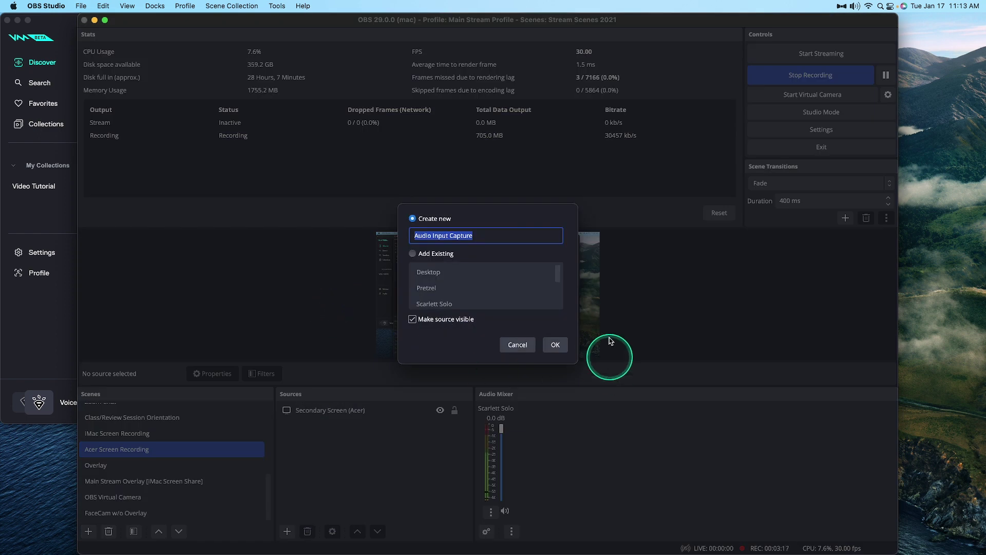
pyautogui.write('Voi')
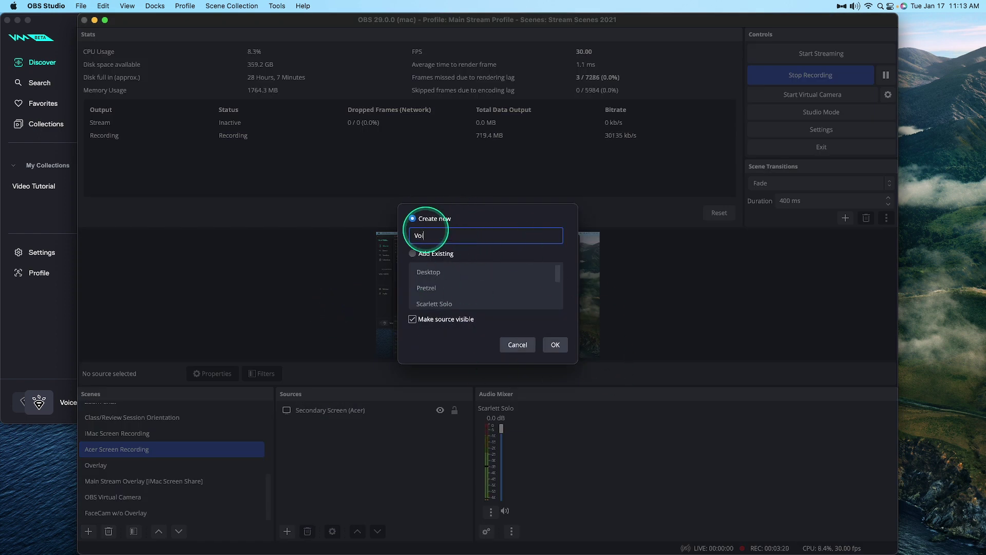
pyautogui.write('cemod')
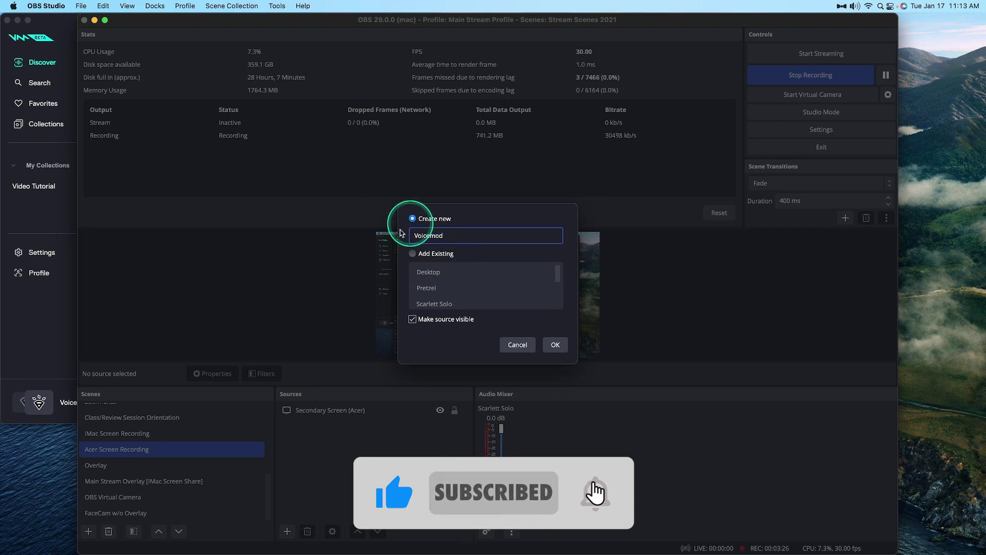
pyautogui.click(414, 254)
pyautogui.scroll(-3, 495, 280)
pyautogui.click(507, 298)
pyautogui.click(460, 288)
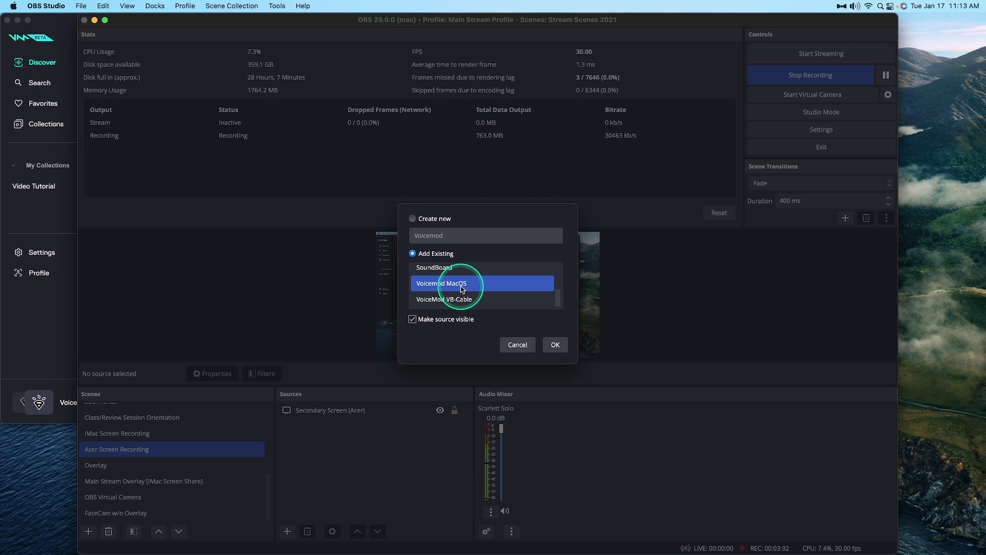
pyautogui.click(123, 294)
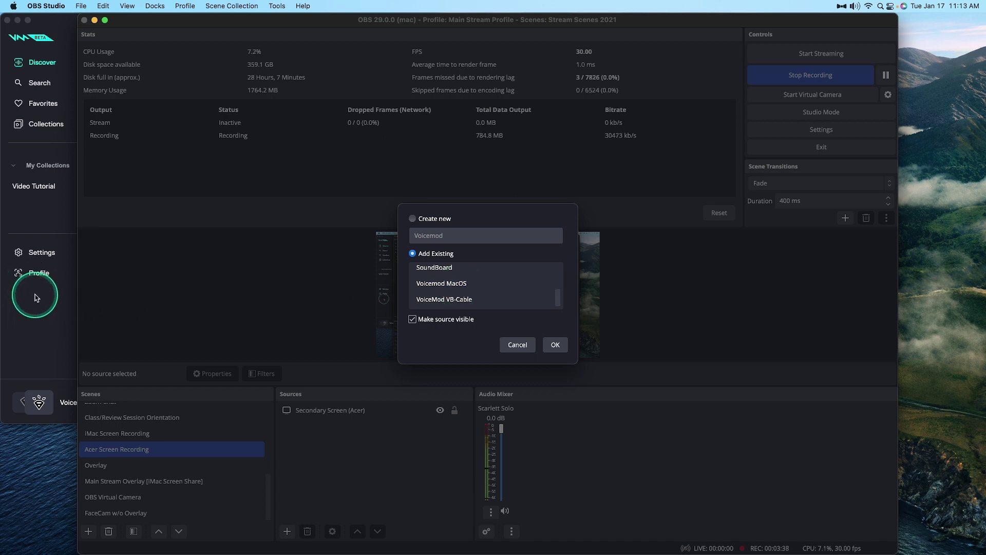
pyautogui.click(457, 287)
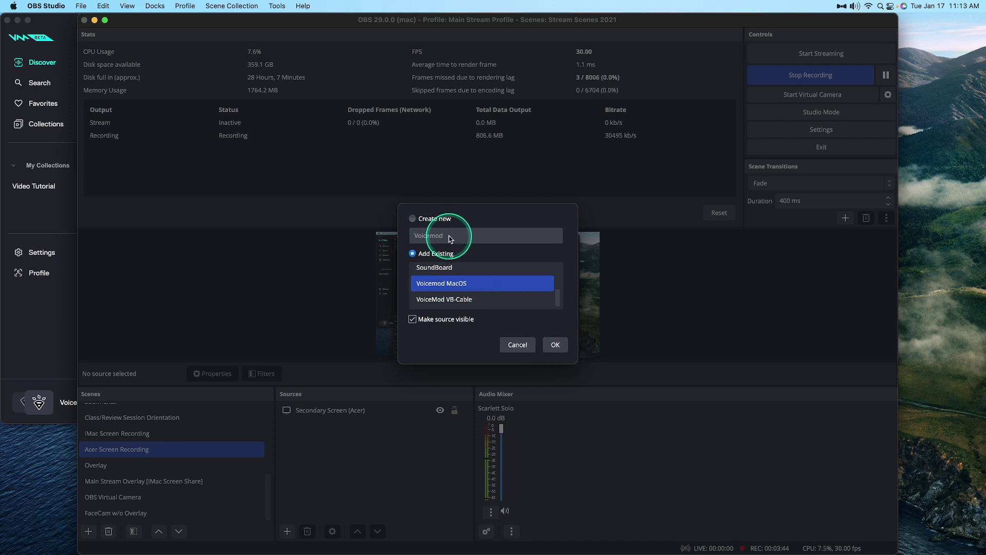
pyautogui.click(556, 345)
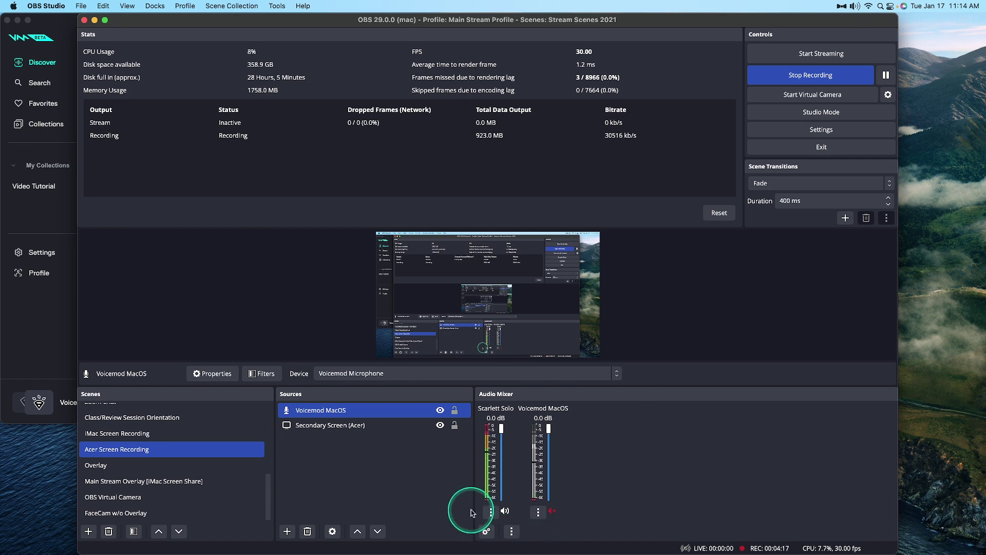
# Step: Open Advanced Audio Properties from the Voicemod MacOS mixer channel's menu
pyautogui.click(512, 535)
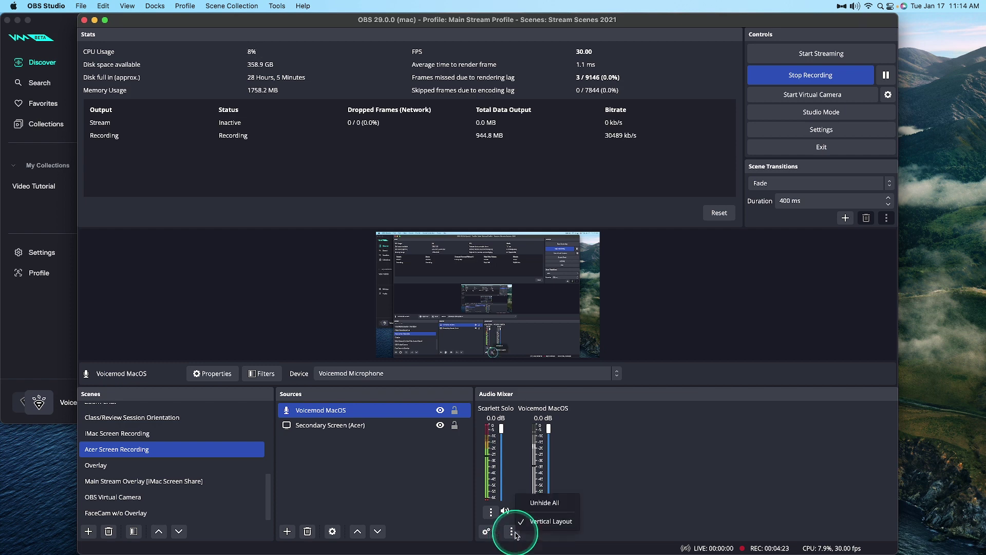
pyautogui.click(538, 512)
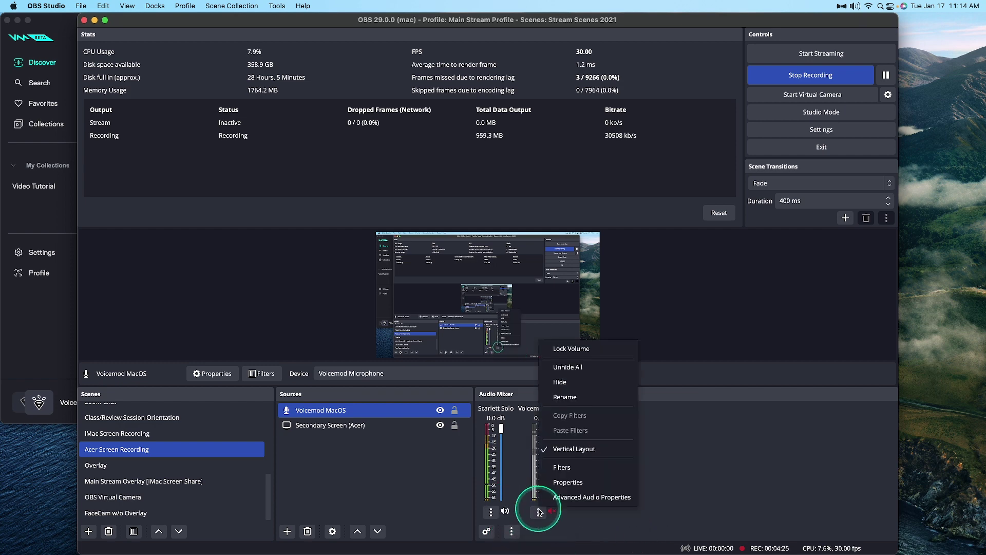
pyautogui.click(590, 498)
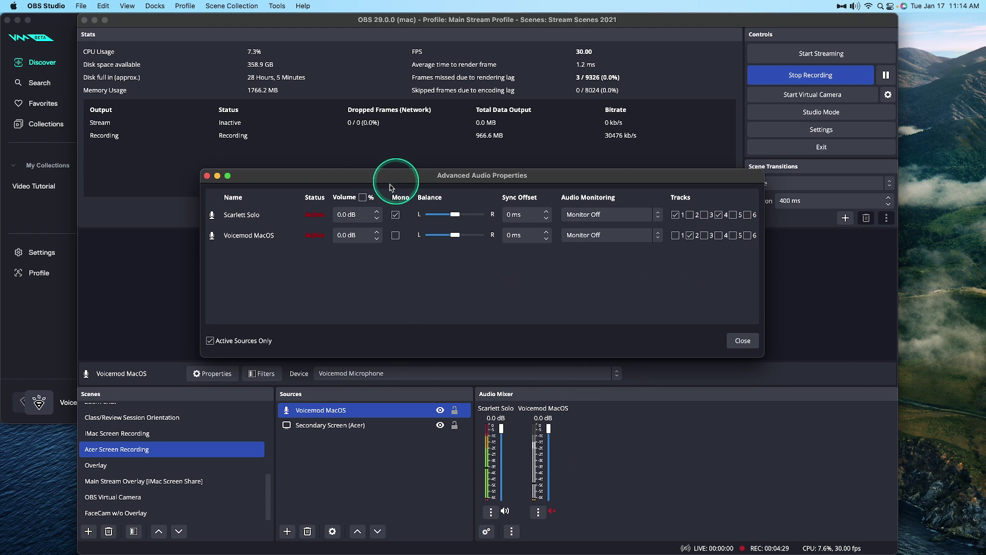
# Step: Reposition the properties window and keep Scarlett Solo on track 1, Voicemod MacOS on track 2
pyautogui.moveTo(634, 176); pyautogui.dragTo(620, 195)
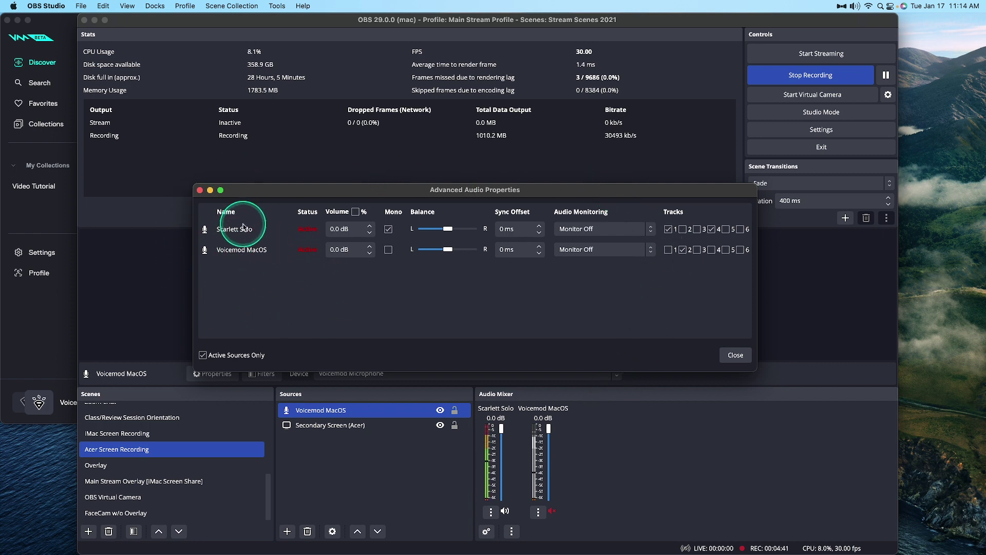
pyautogui.click(668, 229)
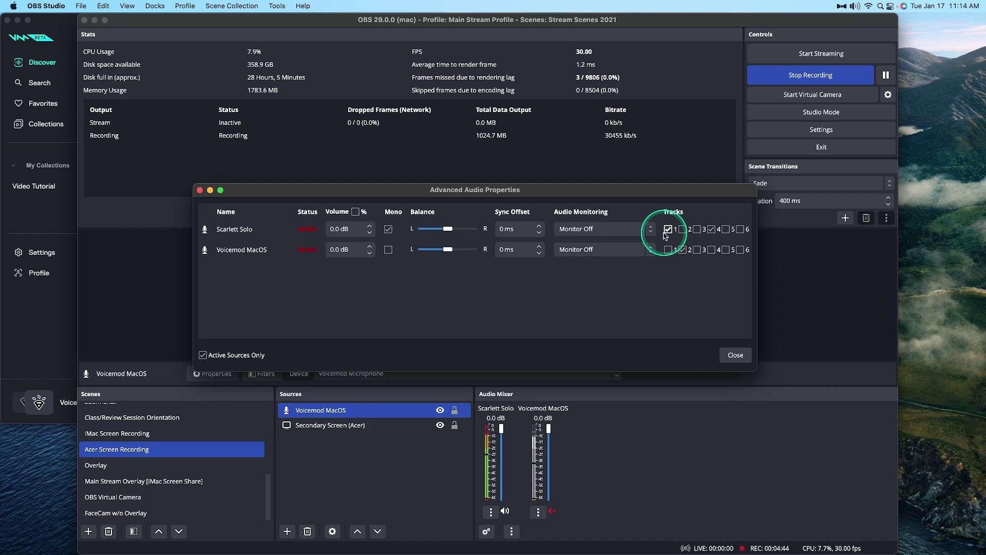
pyautogui.click(683, 250)
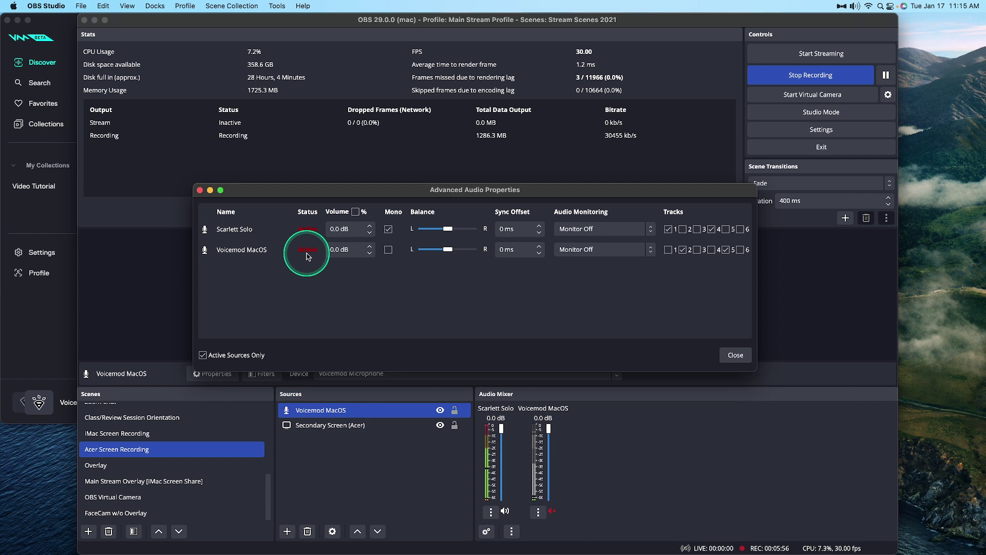
pyautogui.click(539, 513)
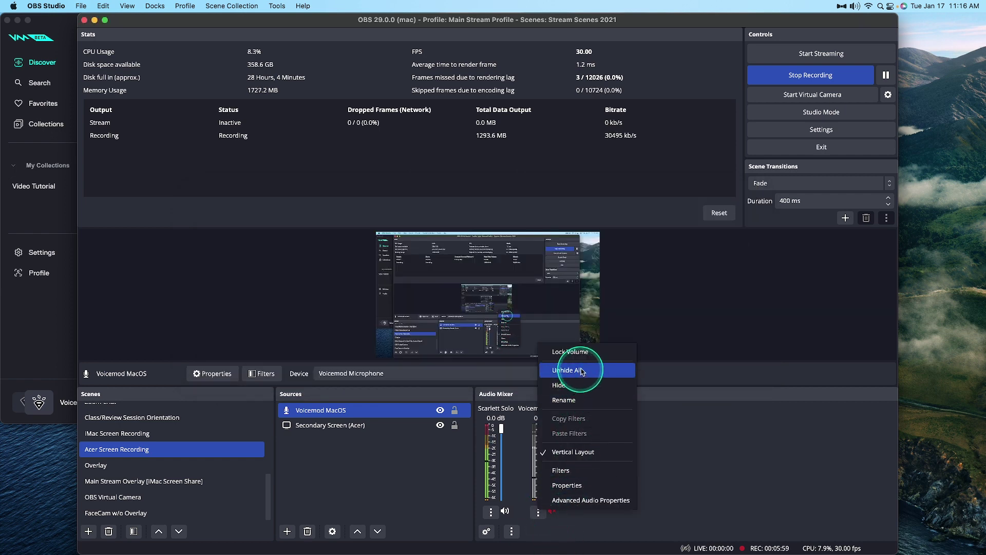
pyautogui.click(621, 481)
pyautogui.click(719, 535)
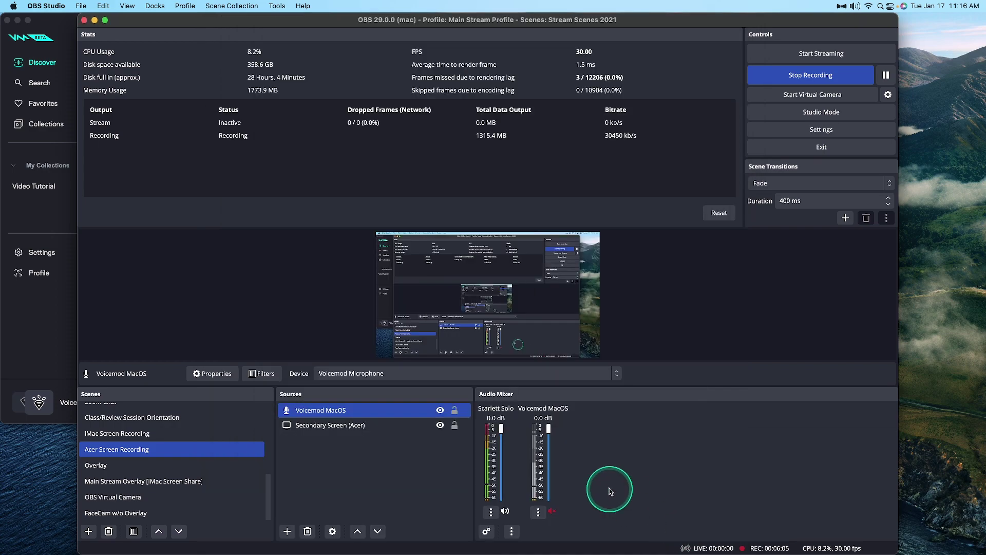
pyautogui.hotkey('ctrl', 'Up')
pyautogui.click(661, 145)
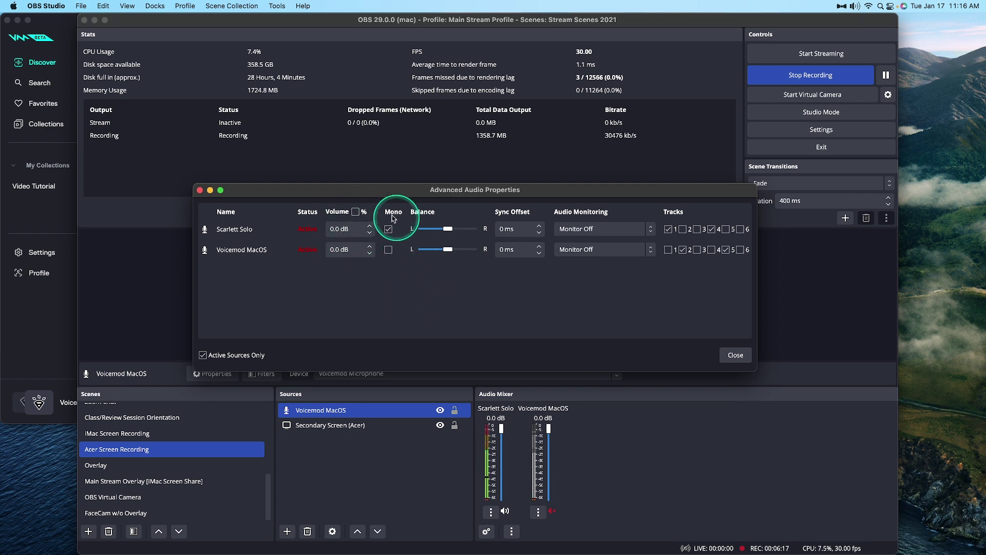
pyautogui.click(389, 250)
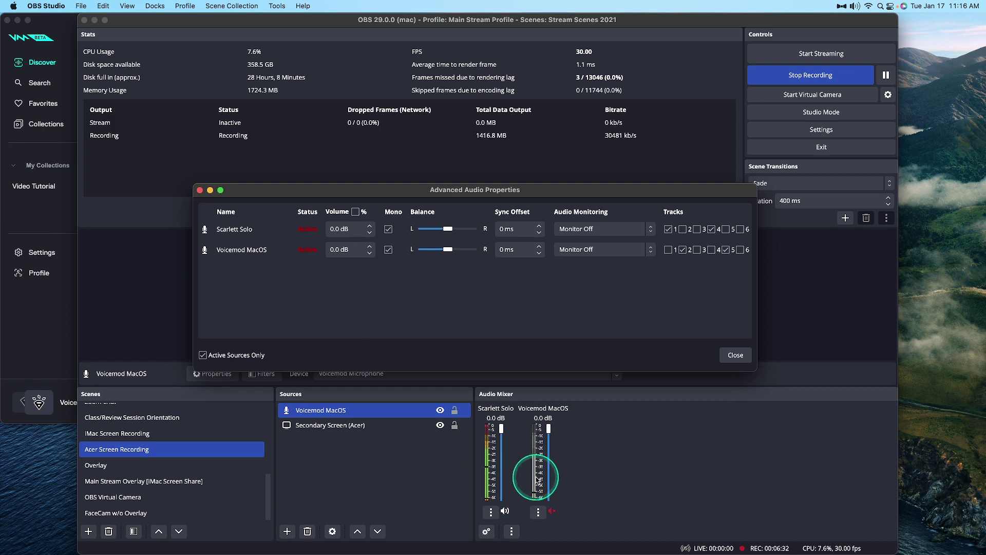
pyautogui.click(30, 342)
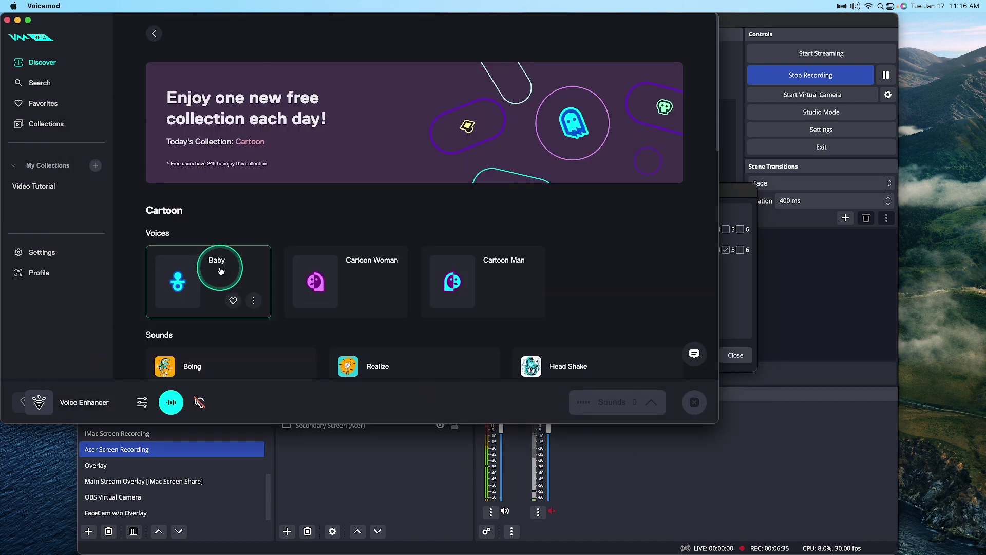
pyautogui.click(759, 473)
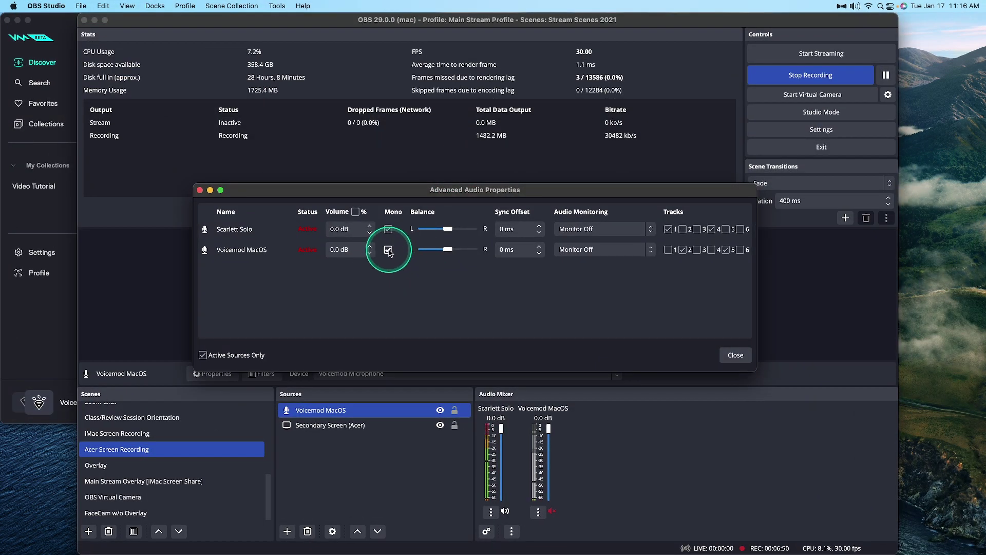
pyautogui.click(389, 250)
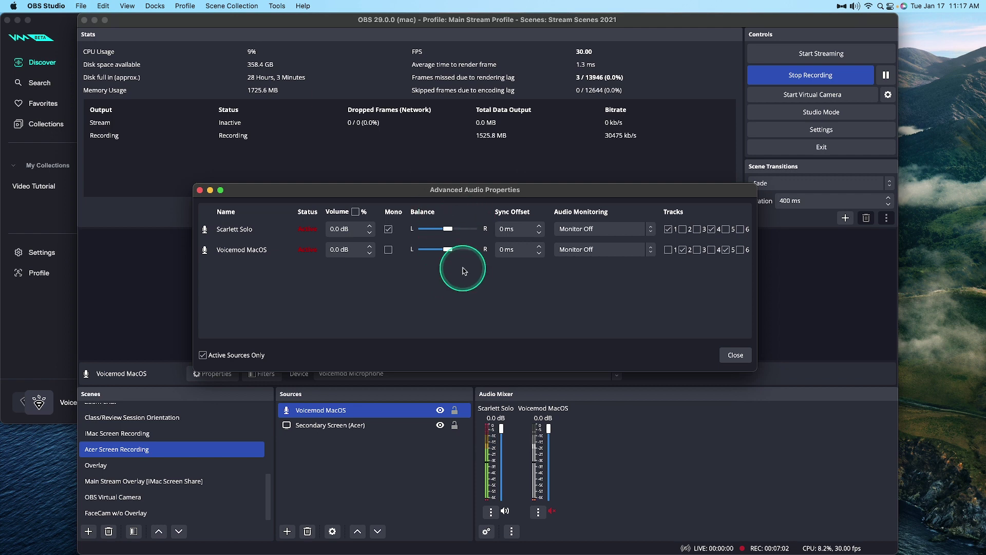
pyautogui.click(520, 252)
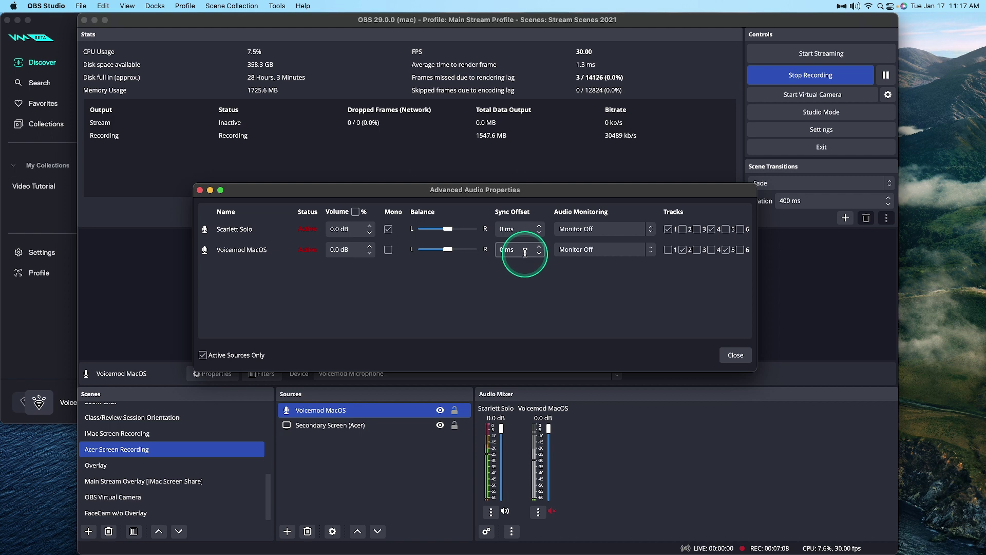
pyautogui.click(587, 302)
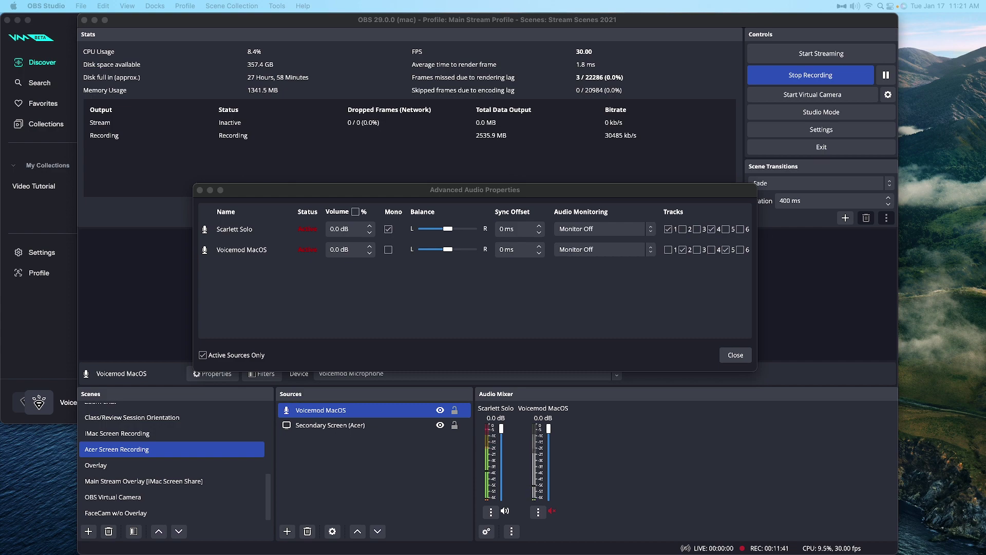
# Step: Switch to Chrome and scroll through the squares.tv Audio Delay Calculator steps
pyautogui.hotkey('ctrl', 'Right')
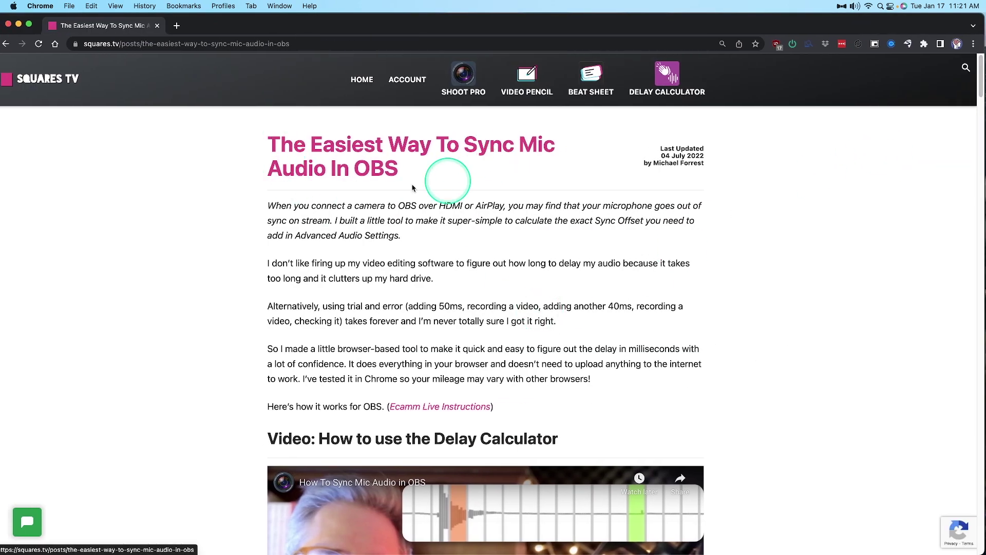
pyautogui.scroll(-6, 756, 256)
pyautogui.scroll(-1, 755, 255)
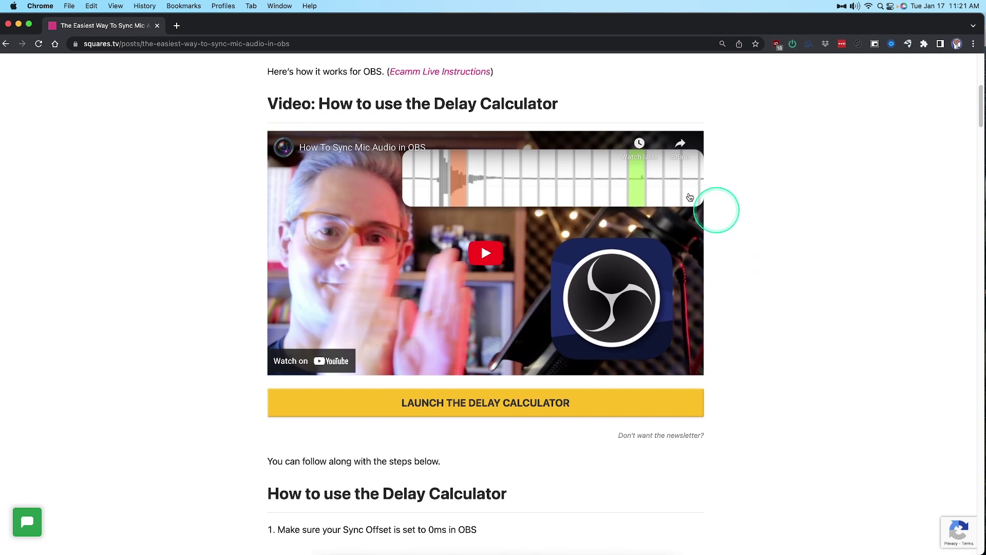
pyautogui.scroll(-4, 769, 304)
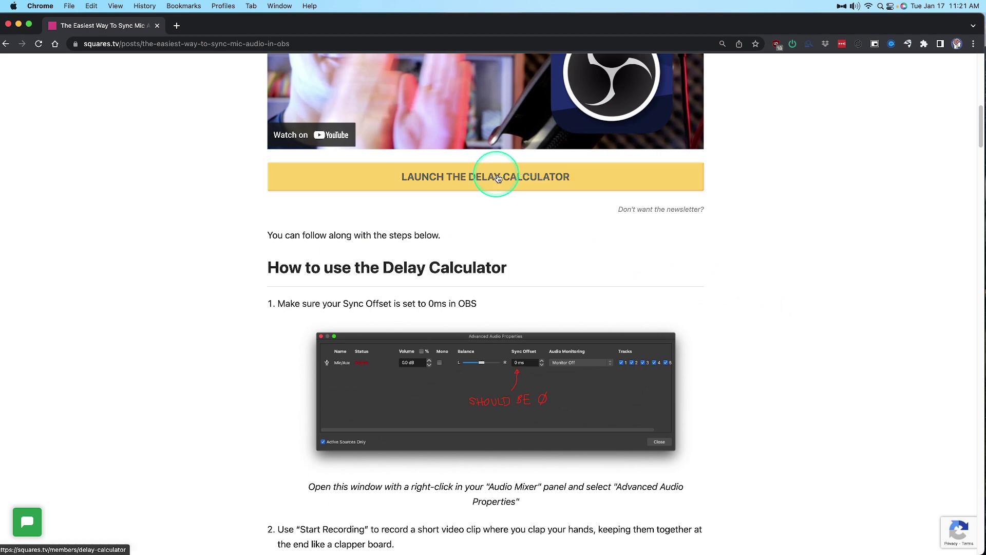
pyautogui.scroll(-1, 713, 283)
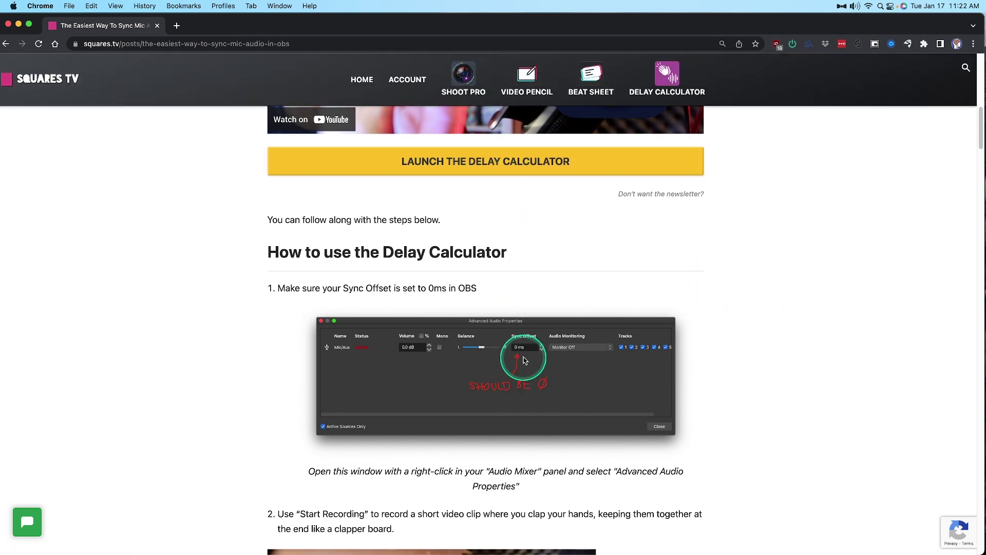
pyautogui.scroll(-12, 524, 360)
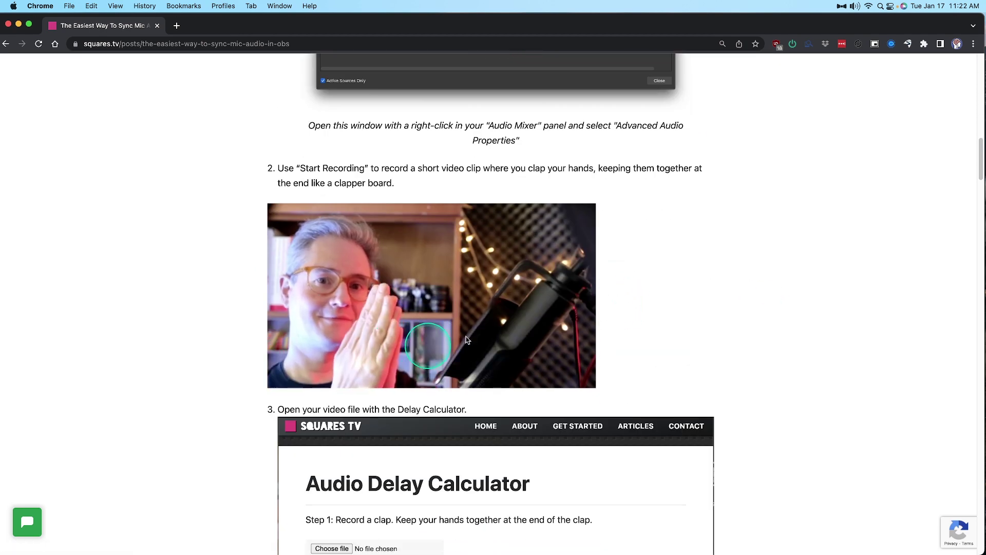
pyautogui.scroll(3, 736, 282)
pyautogui.scroll(-8, 736, 280)
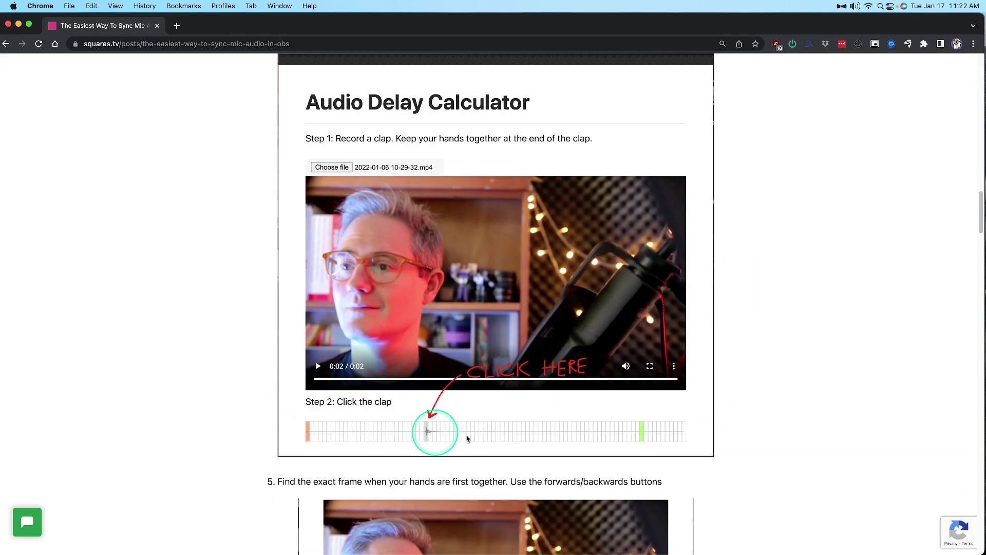
pyautogui.scroll(-4, 736, 396)
pyautogui.scroll(-3, 736, 394)
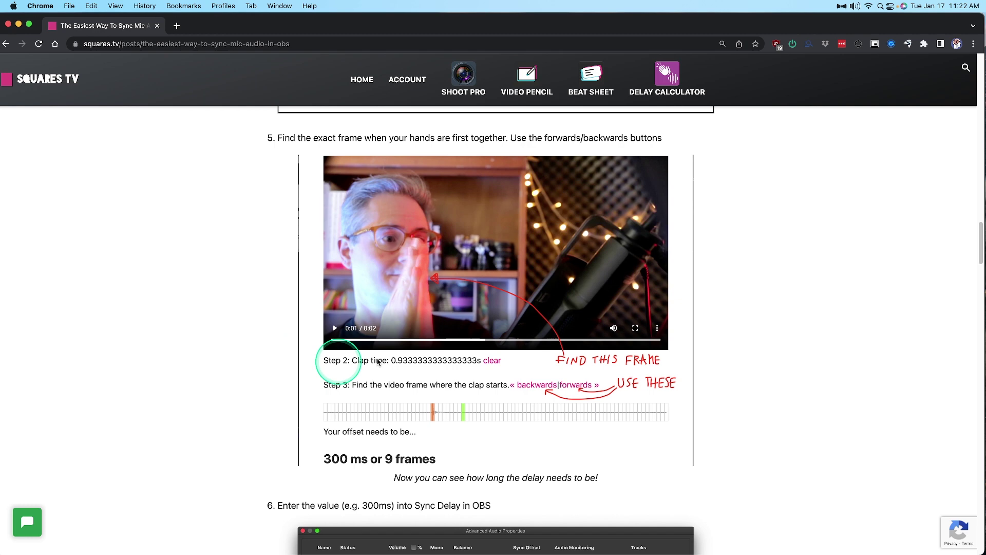
pyautogui.scroll(-2, 538, 435)
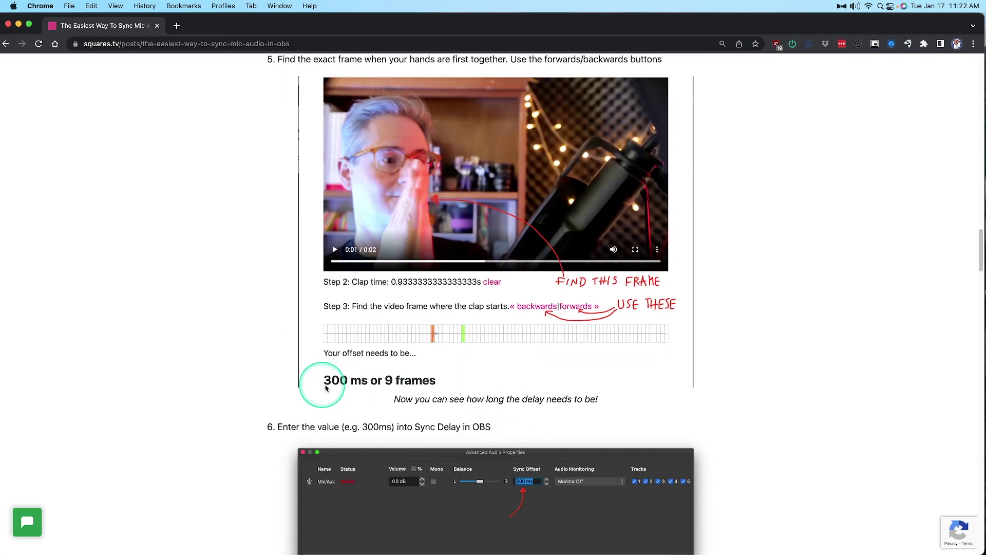
pyautogui.scroll(-3, 663, 342)
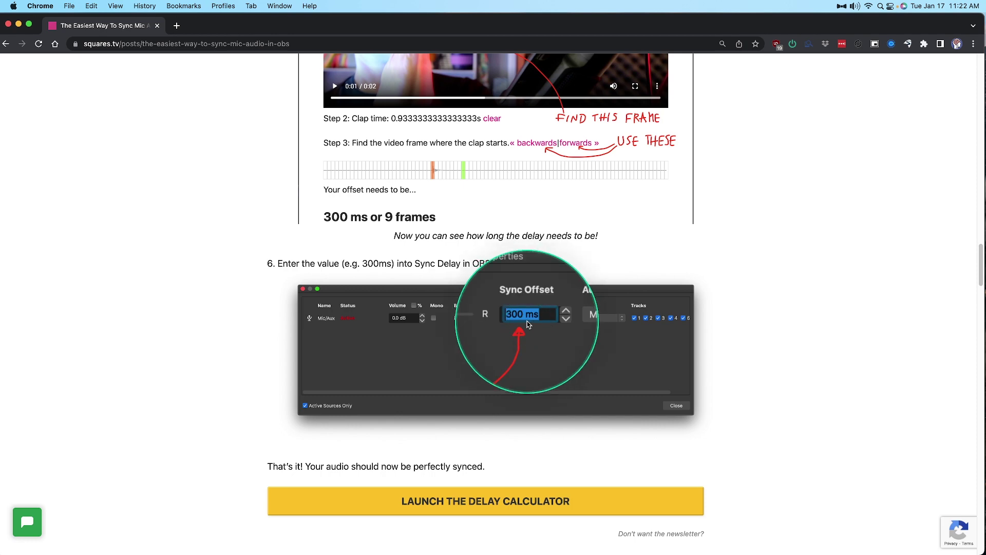
pyautogui.scroll(4, 540, 329)
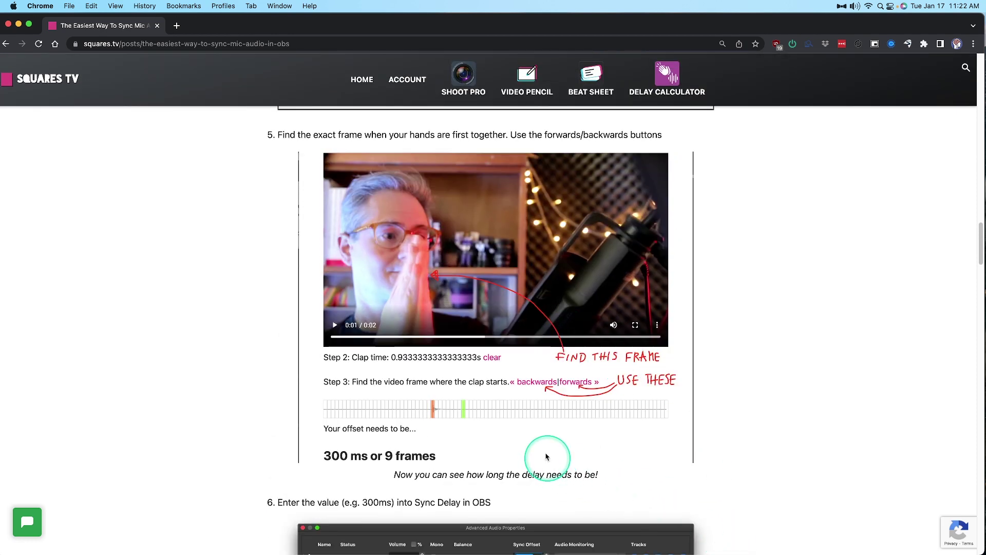
pyautogui.scroll(6, 587, 400)
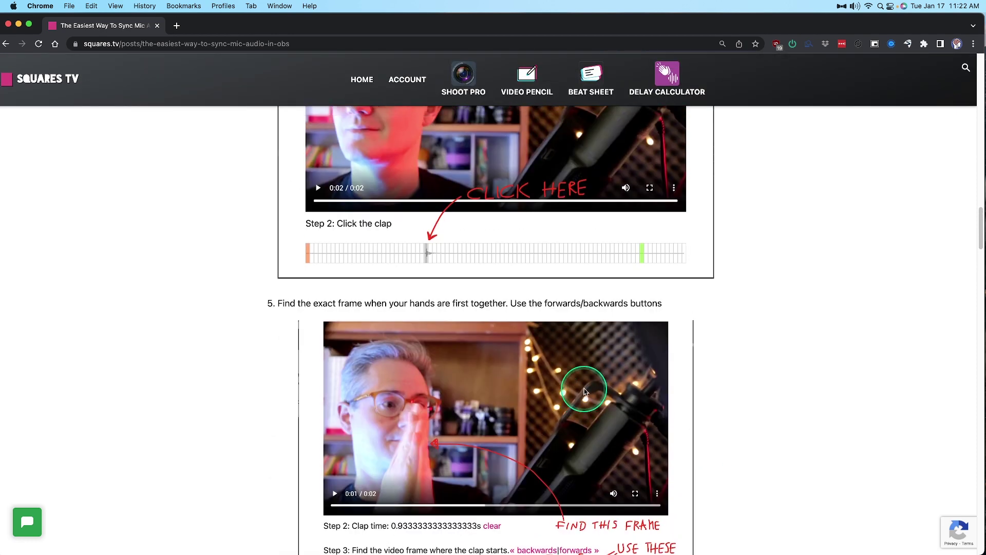
# Step: Scroll to the '300 ms or 9 frames' result, then return to OBS Advanced Audio Properties
pyautogui.scroll(-7, 585, 401)
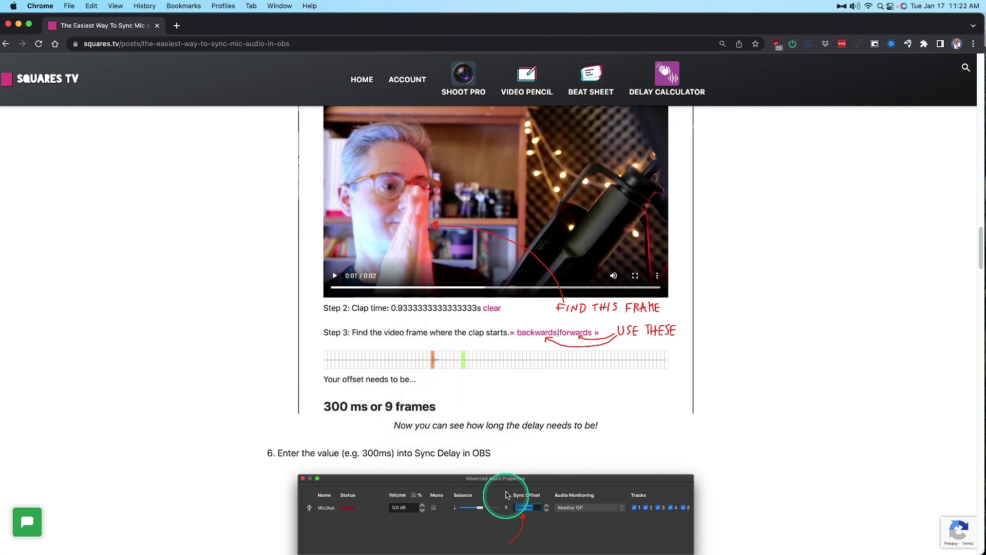
pyautogui.scroll(-3, 544, 457)
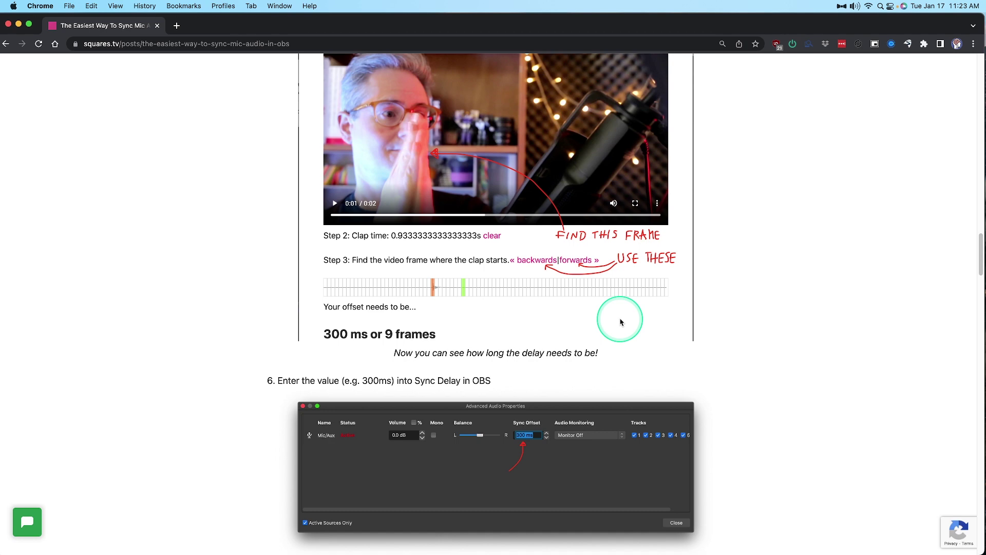
pyautogui.press('super+Tab')
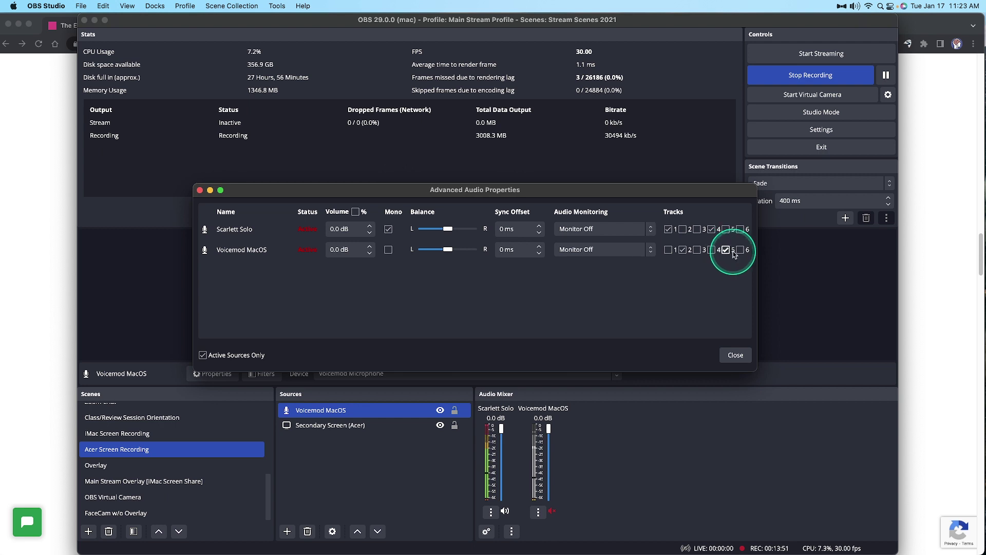
# Step: Close Advanced Audio Properties, unmute Voicemod MacOS, and bring the Voicemod window forward
pyautogui.click(738, 357)
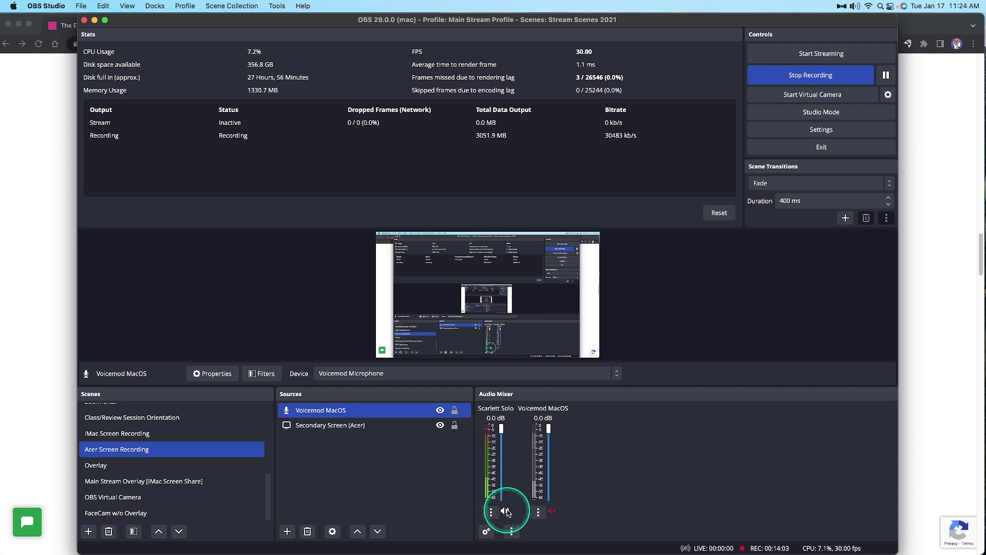
pyautogui.click(553, 511)
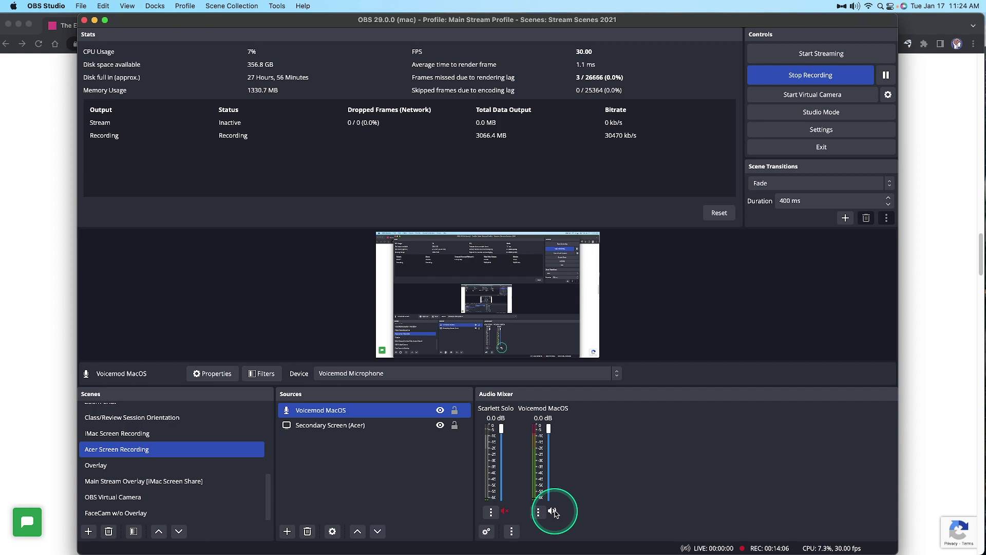
pyautogui.hotkey('ctrl', 'Up')
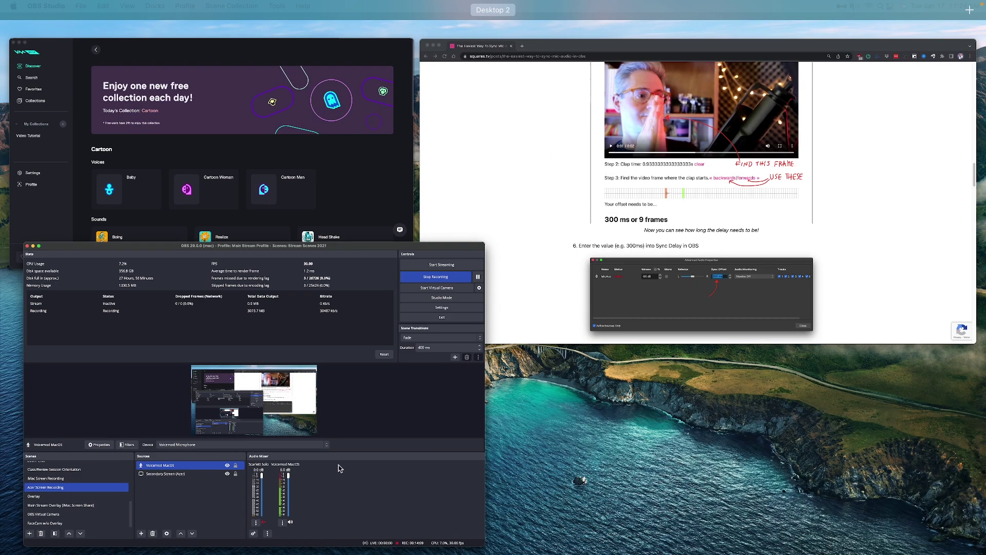
pyautogui.click(220, 154)
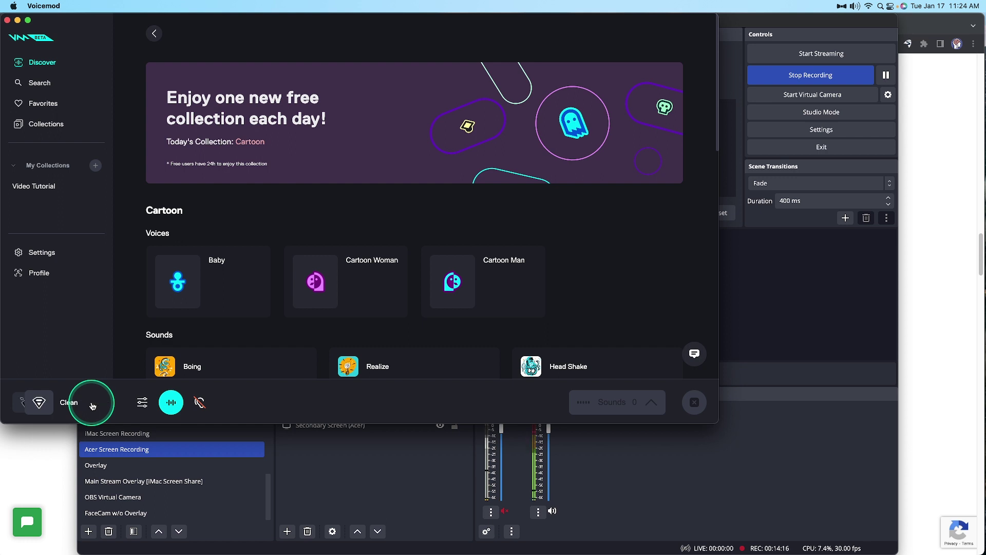
# Step: Switch the voice to Cartoon Man and briefly check its voice settings
pyautogui.click(527, 272)
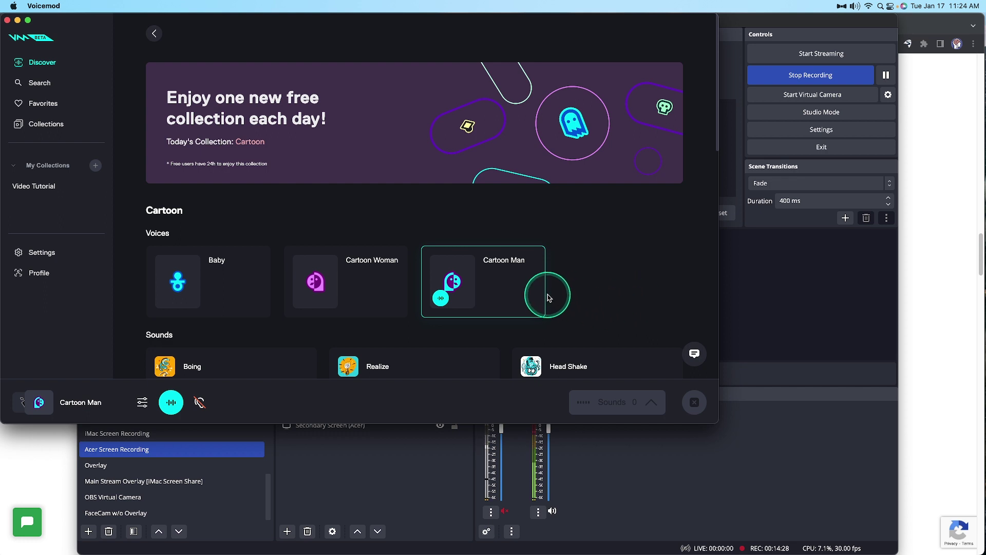
pyautogui.moveTo(546, 292)
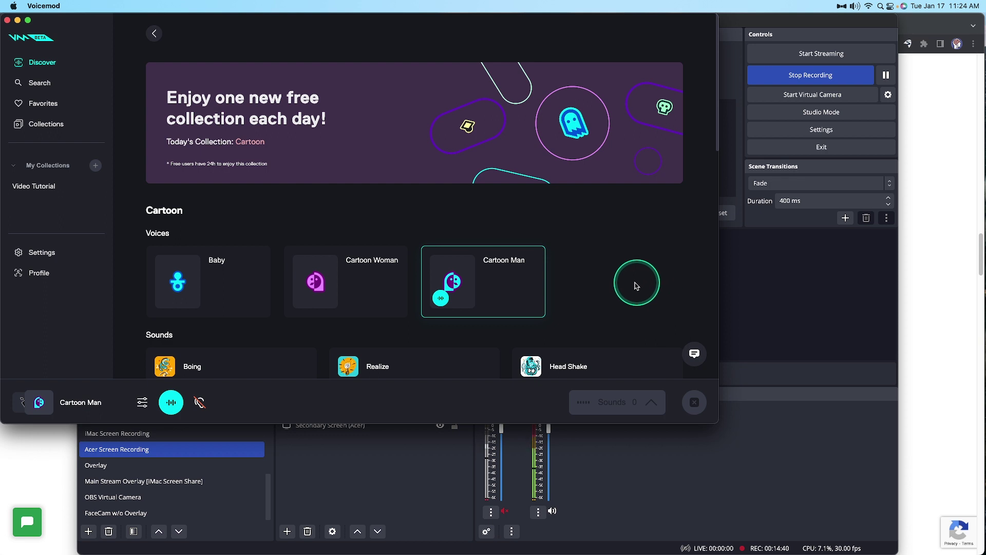
pyautogui.click(144, 402)
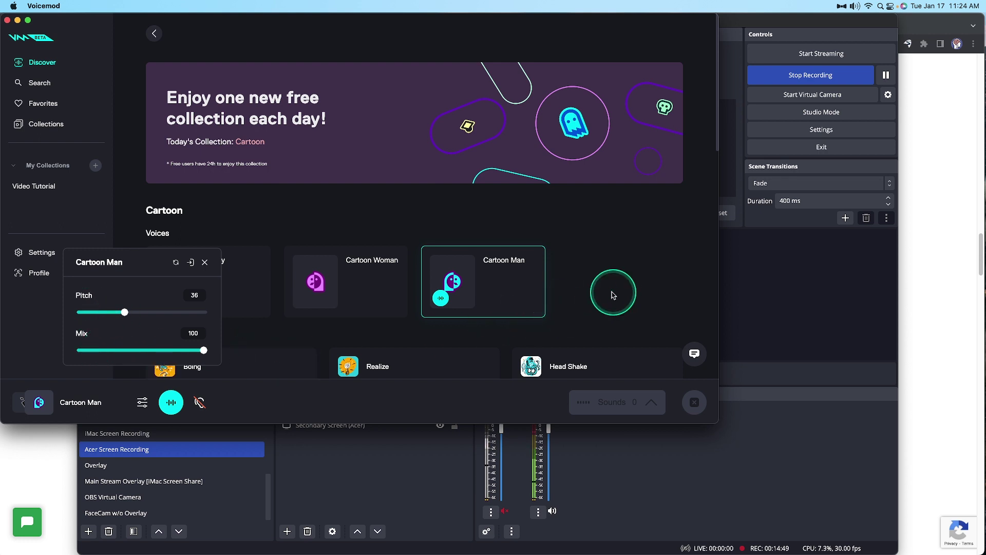
pyautogui.click(204, 262)
# Step: Try the Zombie voice from the Video Tutorial collection and make it active
pyautogui.click(32, 198)
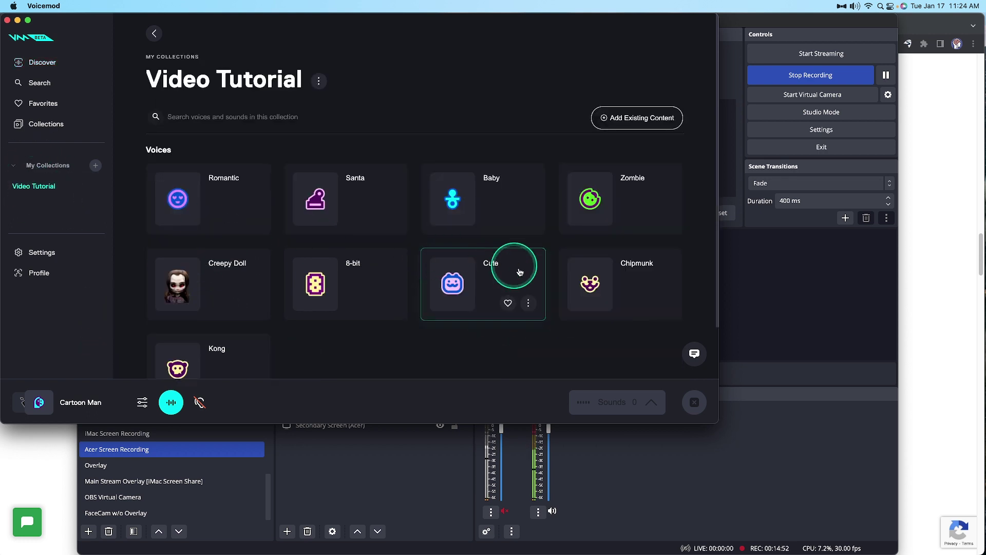
pyautogui.scroll(-1, 391, 339)
pyautogui.click(646, 172)
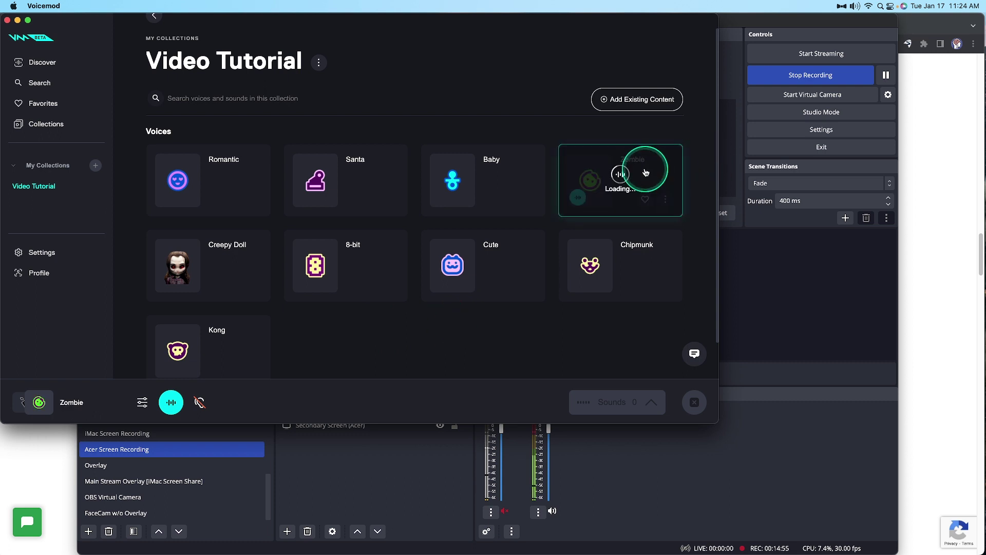
pyautogui.click(74, 401)
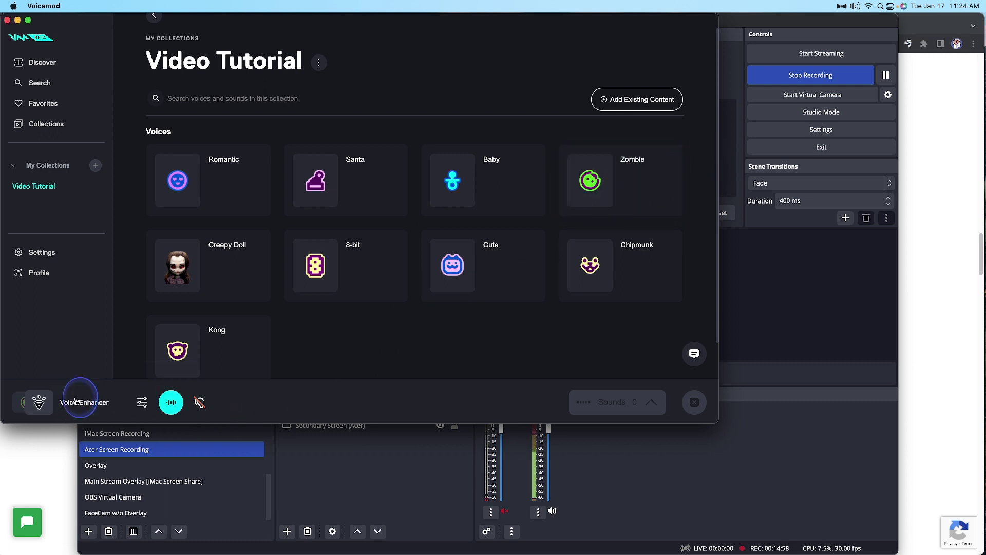
pyautogui.click(75, 401)
# Step: Turn on Zombie's Background effect and set its AmbientEffect level to 36
pyautogui.click(142, 402)
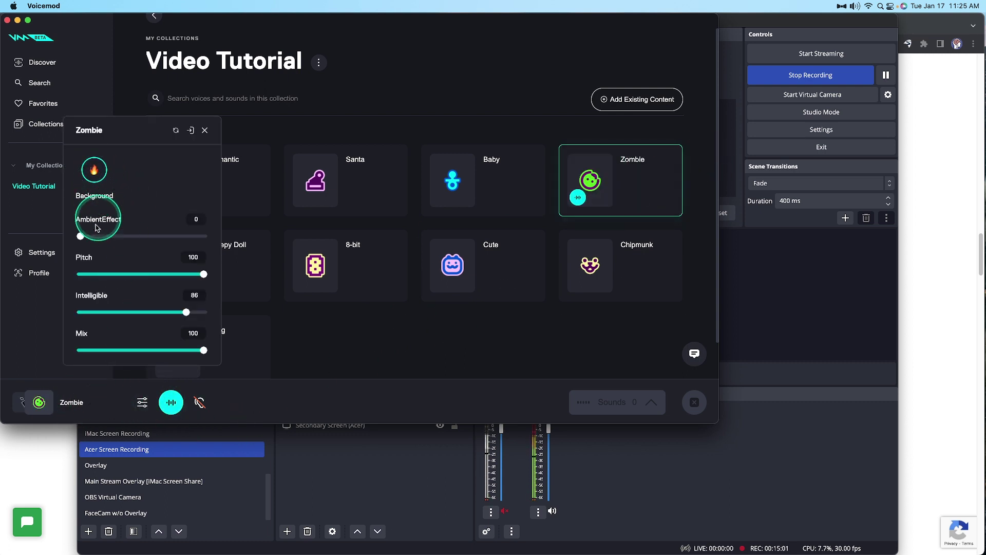
pyautogui.moveTo(82, 237); pyautogui.dragTo(319, 235)
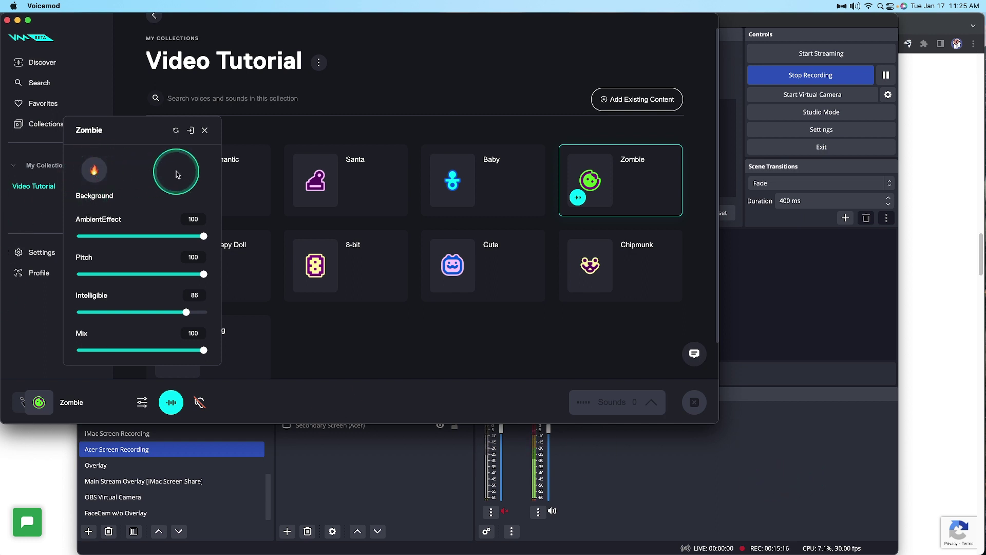
pyautogui.click(92, 169)
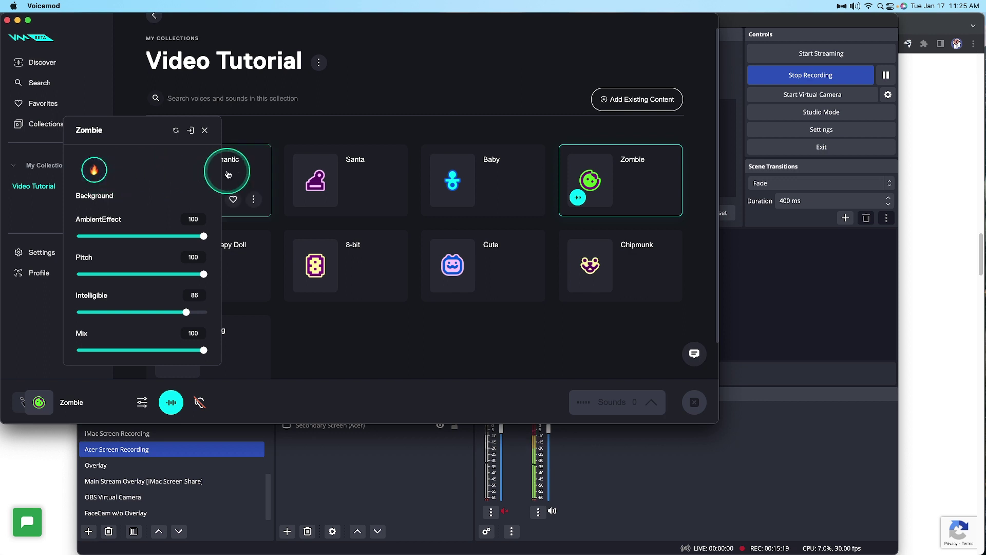
pyautogui.click(156, 236)
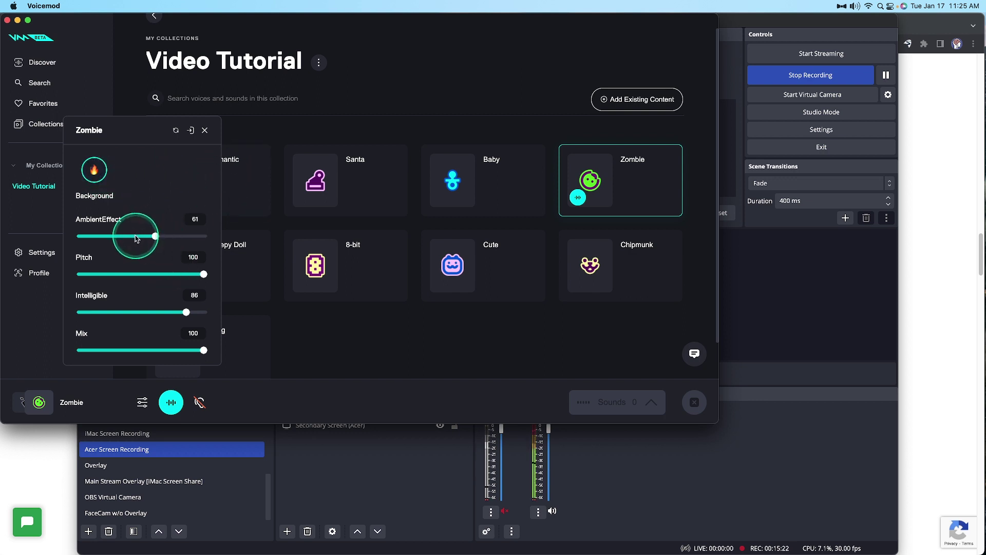
pyautogui.moveTo(136, 238)
pyautogui.mouseDown()
pyautogui.moveTo(77, 237)
pyautogui.moveTo(169, 236)
pyautogui.moveTo(125, 236)
pyautogui.mouseUp()
pyautogui.click(94, 169)
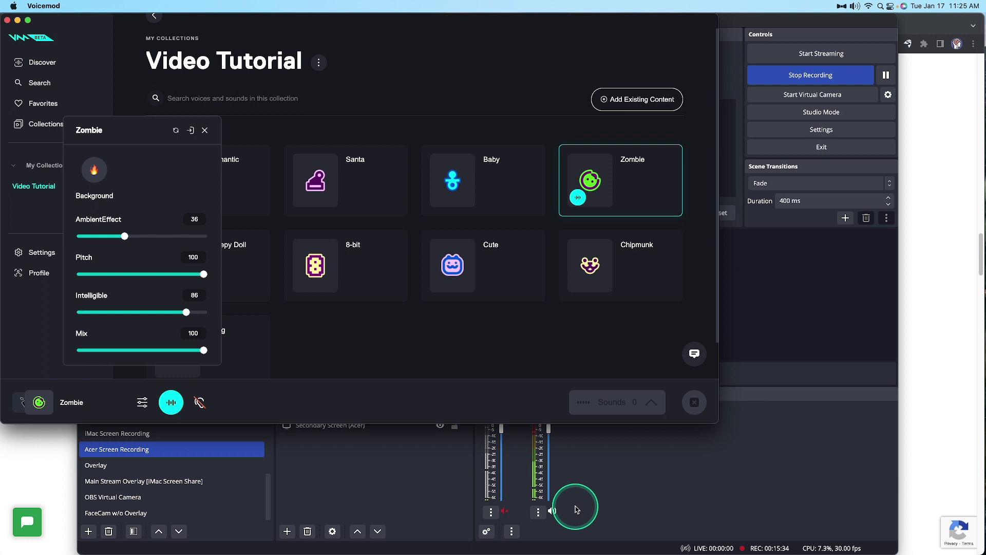
pyautogui.click(553, 511)
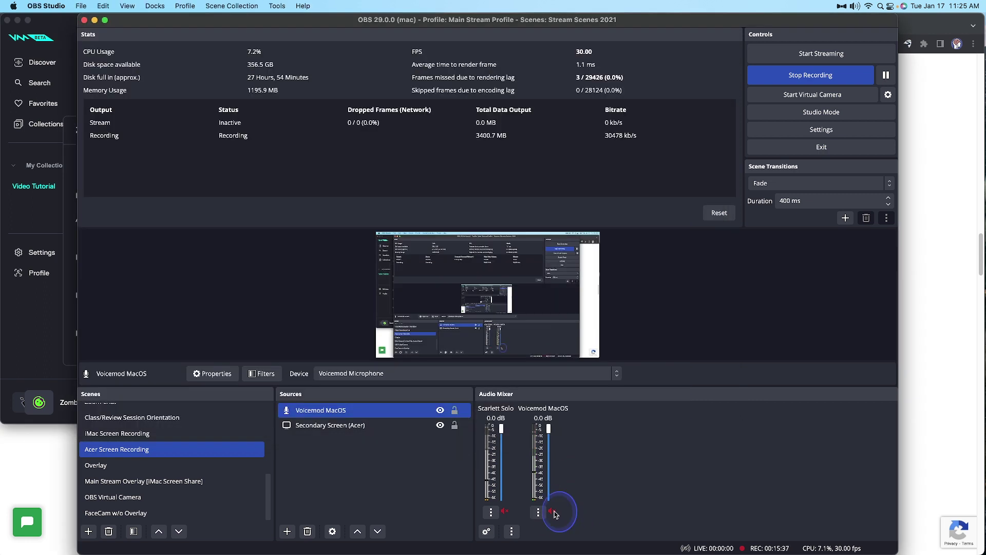
pyautogui.click(505, 510)
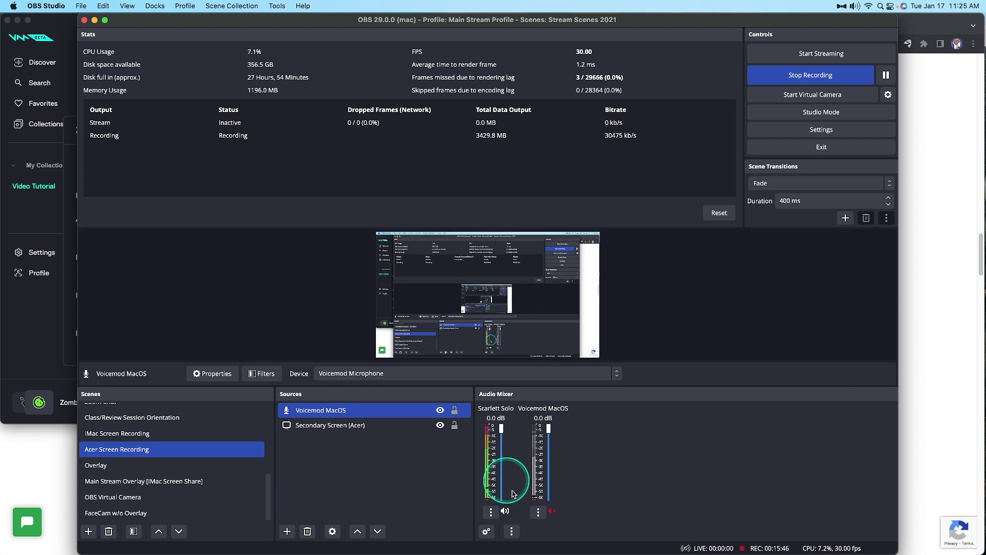
pyautogui.click(552, 511)
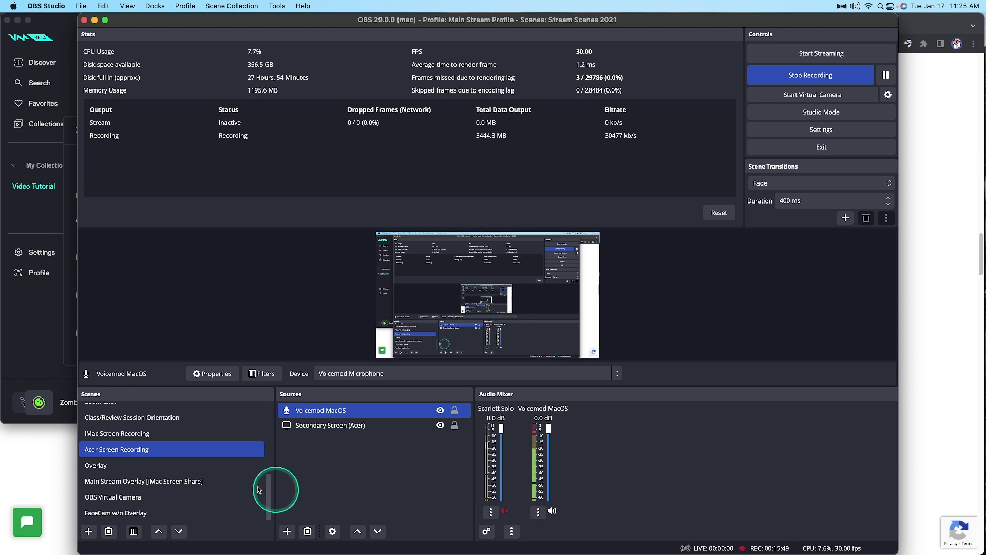
pyautogui.click(66, 381)
# Step: Toggle between Zombie and Voice Enhancer, raising Voice Enhancer's Noise Reduction to 17 and ending on it
pyautogui.click(71, 400)
pyautogui.click(72, 401)
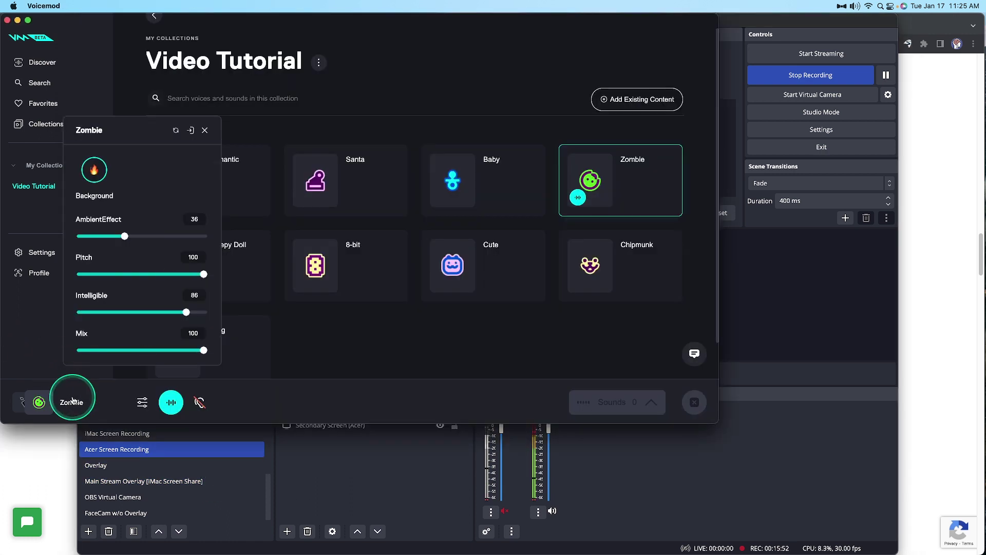
pyautogui.click(72, 402)
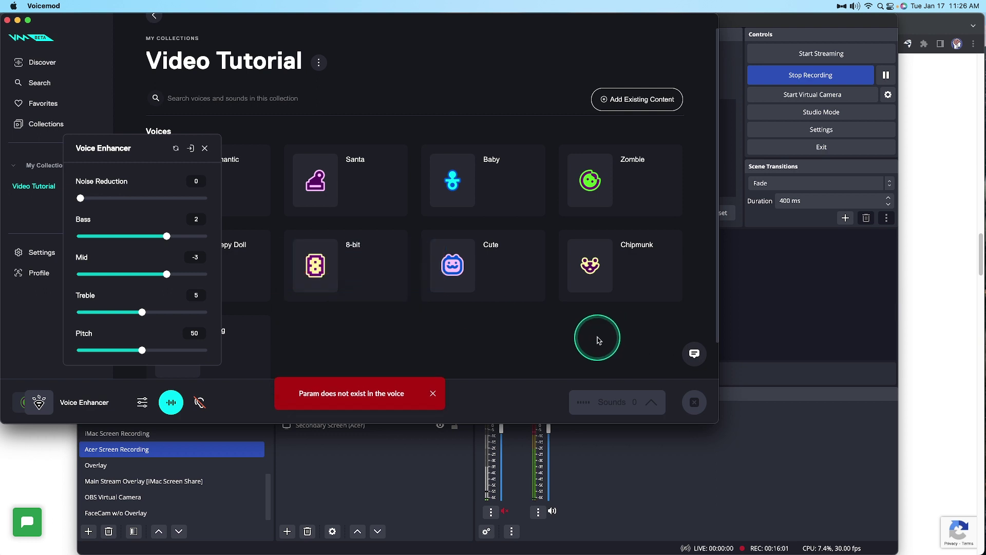
pyautogui.click(97, 405)
pyautogui.click(97, 406)
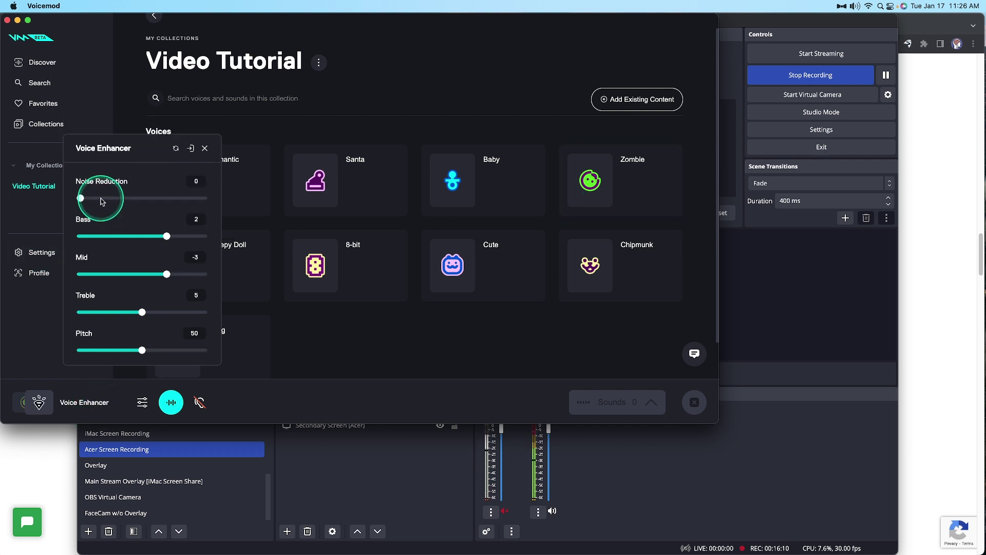
pyautogui.moveTo(80, 198); pyautogui.dragTo(101, 198)
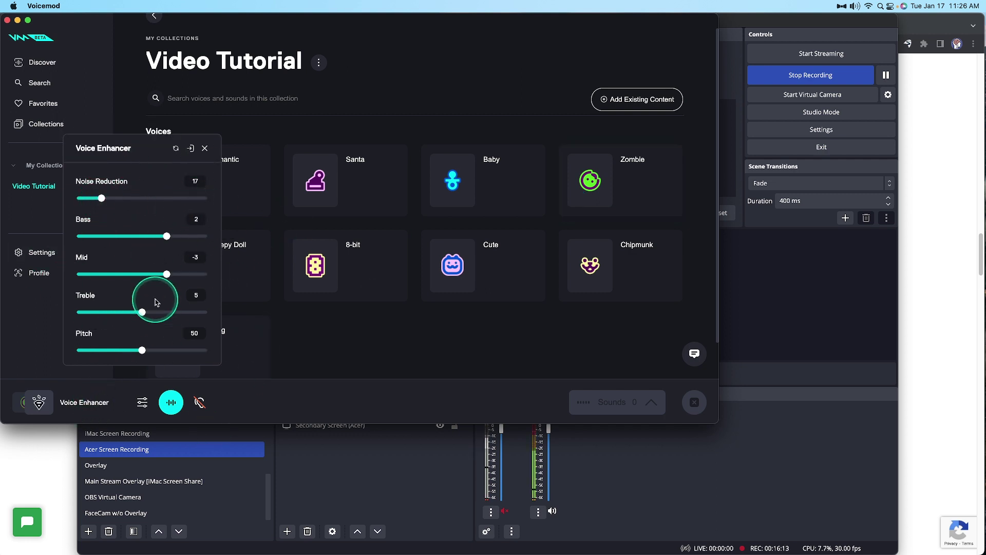
pyautogui.click(92, 404)
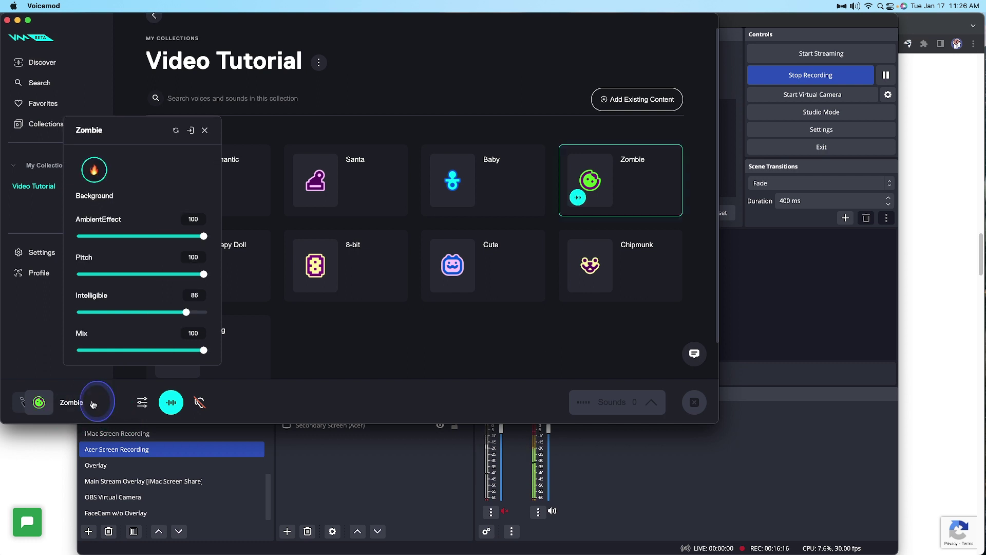
pyautogui.click(93, 405)
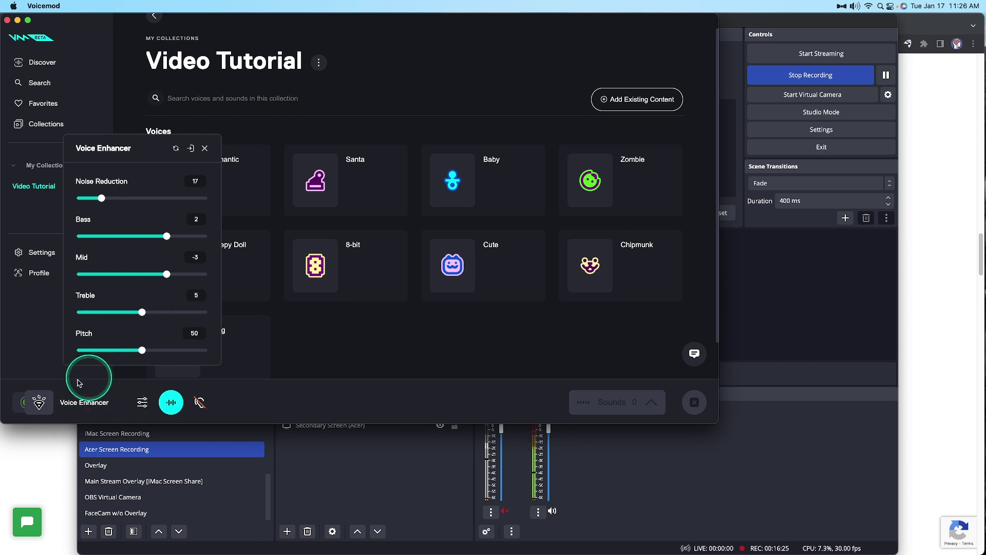
# Step: Back in OBS, leave the Scarlett Solo mic live and Voicemod MacOS muted in the Audio Mixer
pyautogui.click(683, 489)
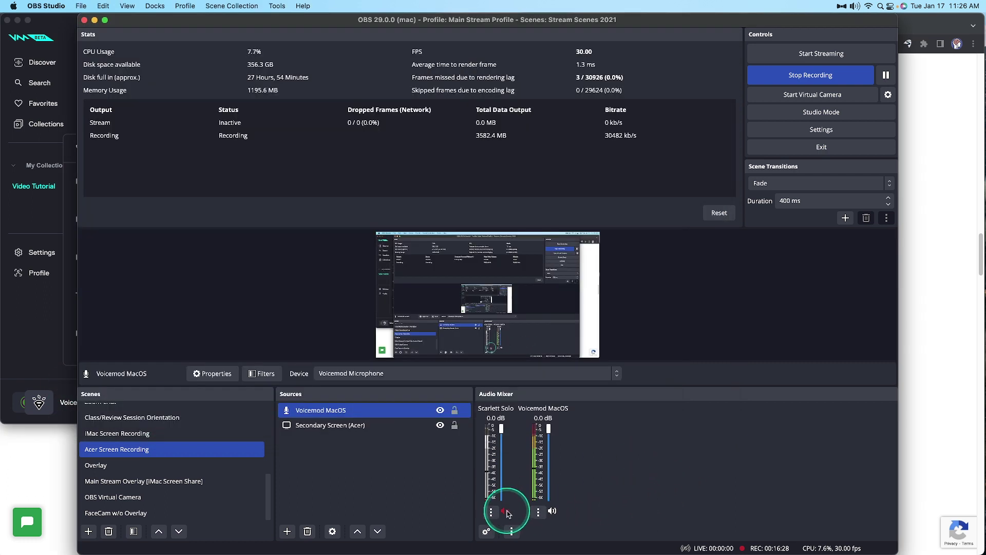
pyautogui.click(553, 511)
pyautogui.click(505, 511)
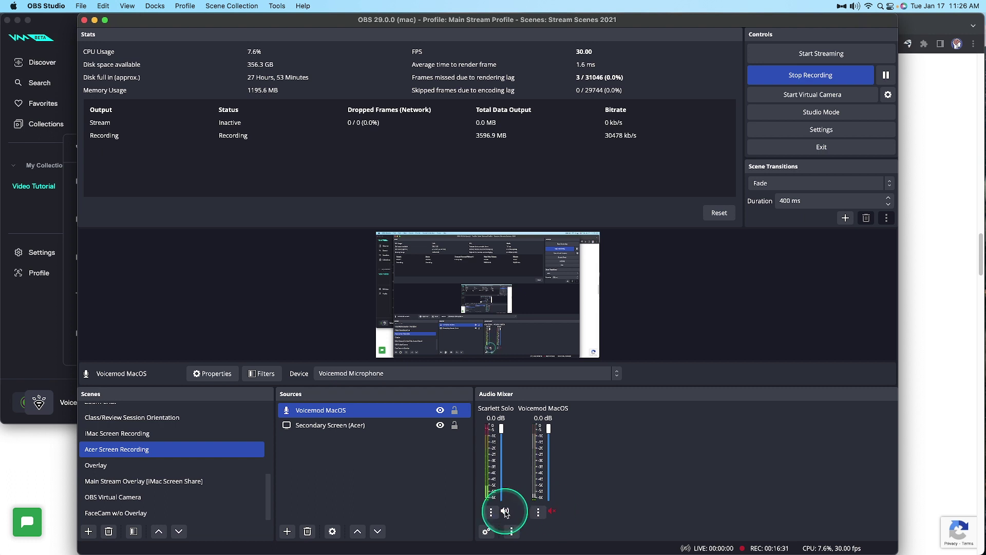
pyautogui.click(506, 512)
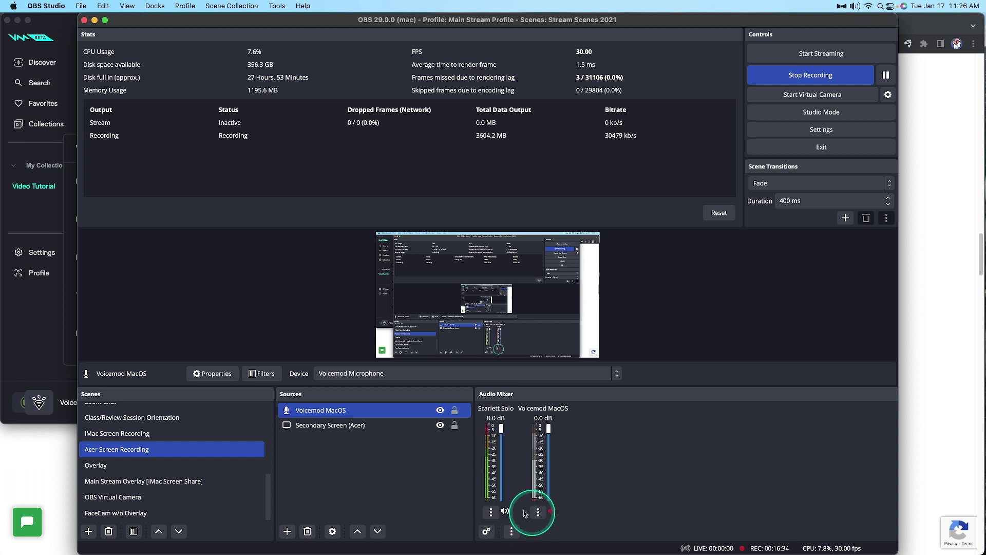
pyautogui.click(552, 511)
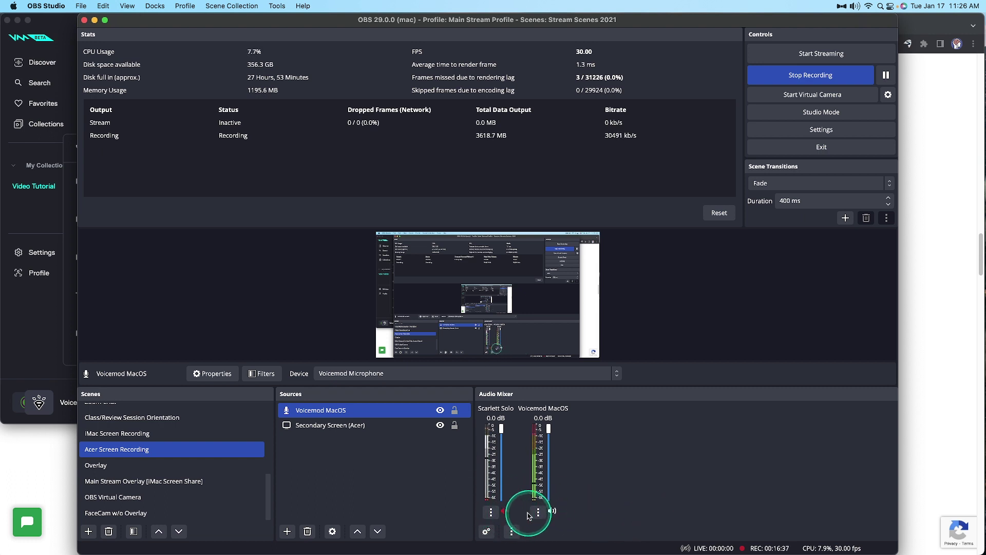
pyautogui.click(507, 512)
pyautogui.click(552, 511)
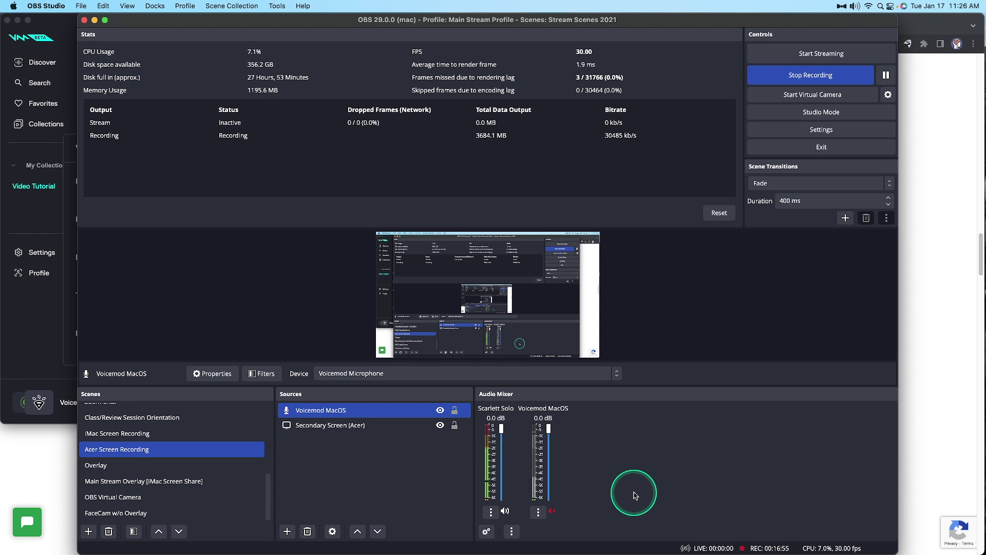
pyautogui.click(821, 130)
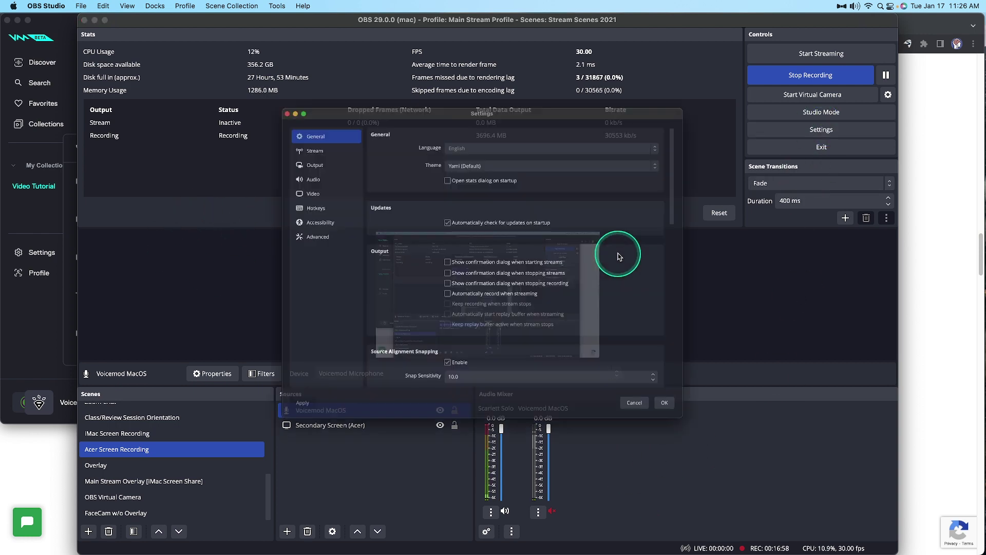
pyautogui.click(274, 194)
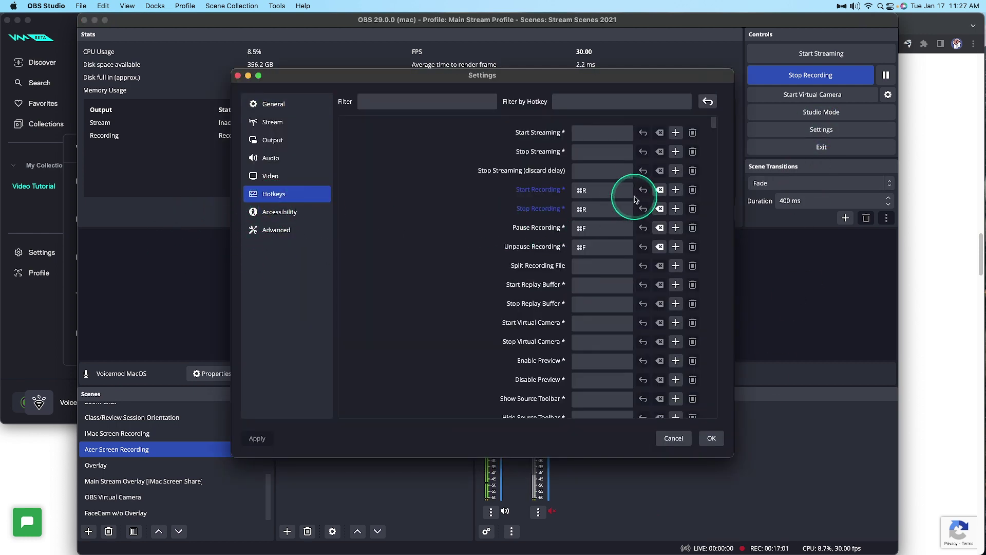
pyautogui.scroll(-10, 623, 195)
pyautogui.scroll(4, 623, 196)
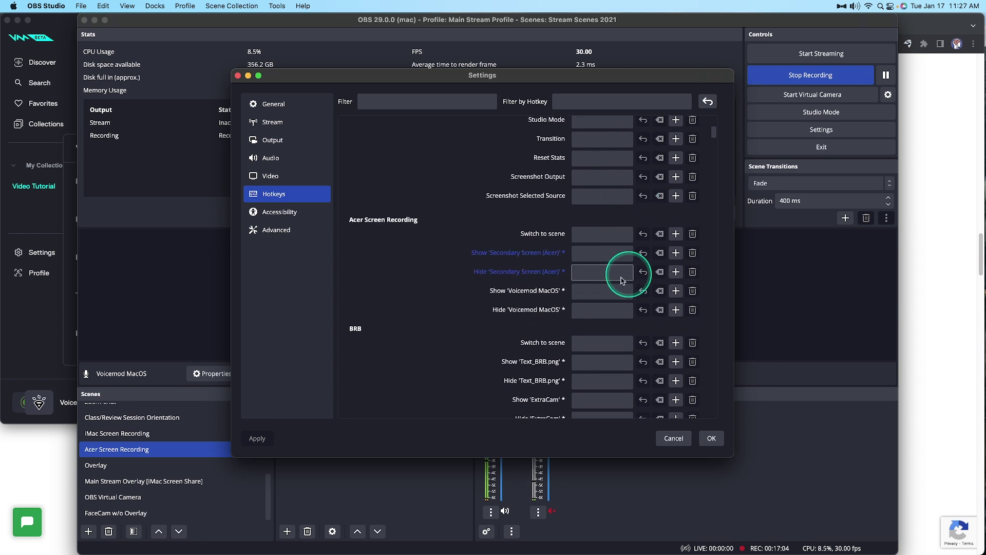
pyautogui.scroll(-15, 623, 280)
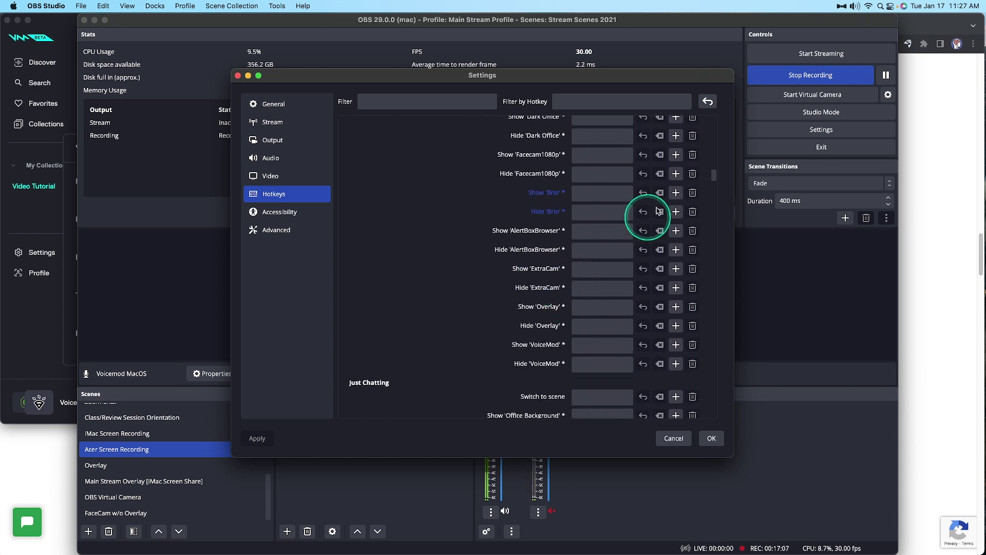
pyautogui.moveTo(714, 174); pyautogui.dragTo(720, 386)
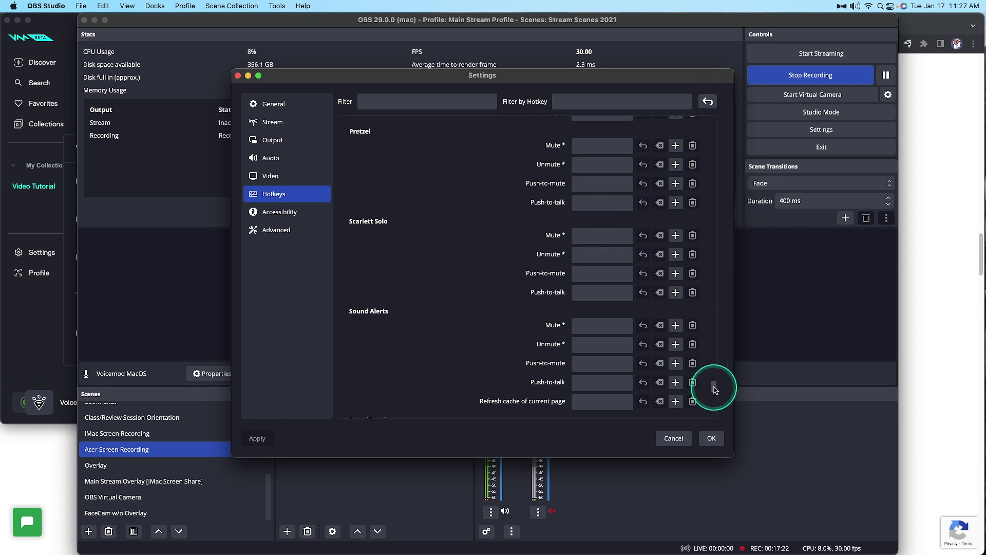
pyautogui.moveTo(716, 389); pyautogui.dragTo(712, 407)
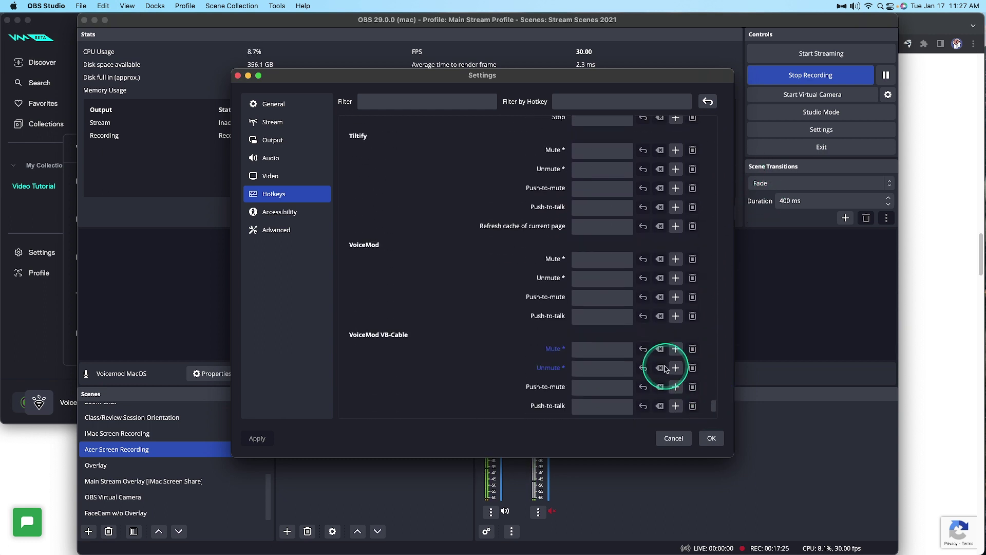
pyautogui.scroll(-3, 596, 321)
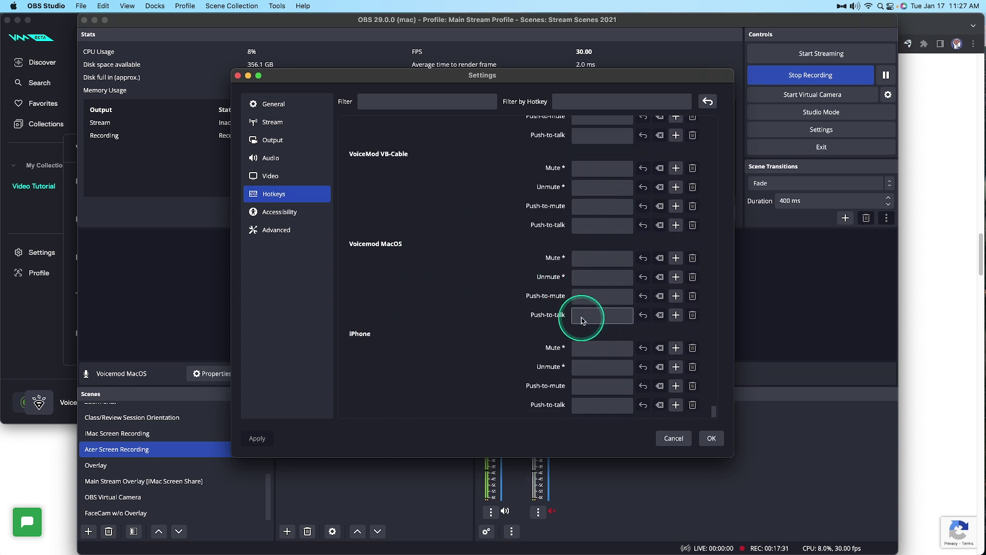
pyautogui.scroll(10, 627, 302)
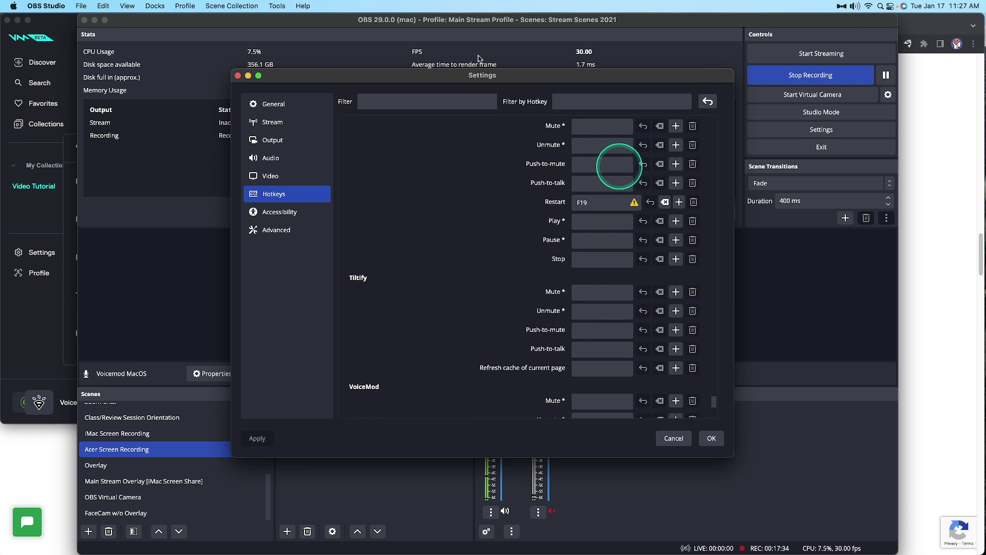
pyautogui.scroll(5, 534, 276)
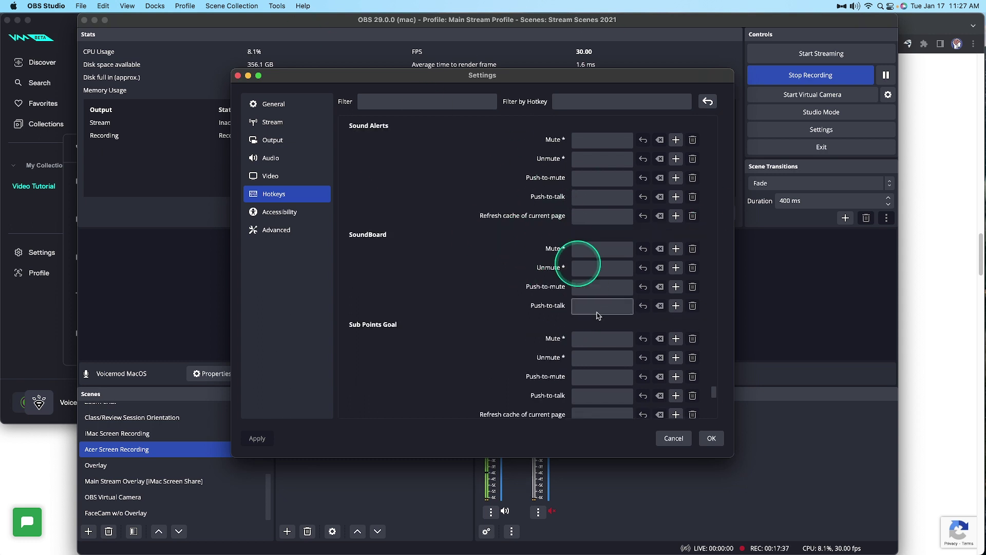
pyautogui.click(711, 438)
pyautogui.keyDown('super'); pyautogui.click(324, 425); pyautogui.keyUp('super')
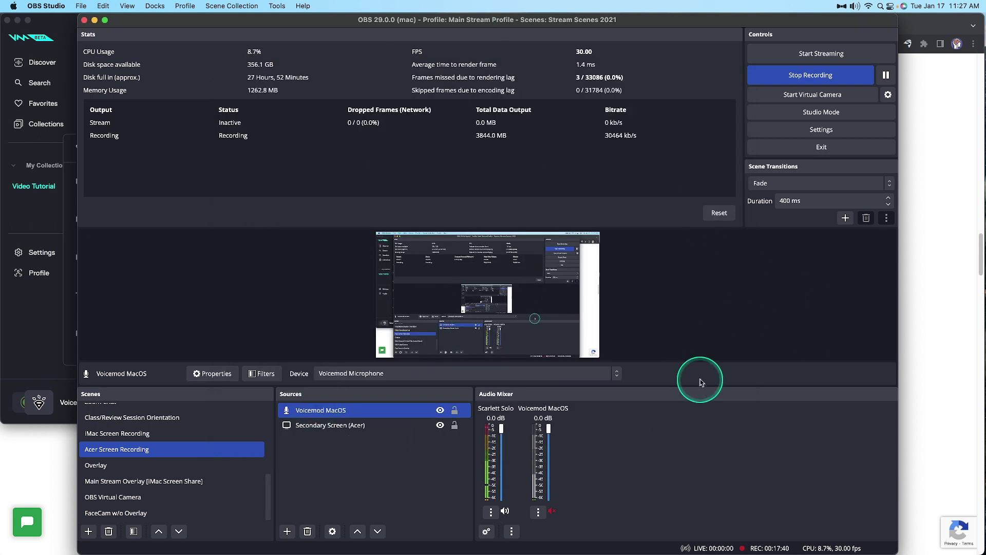